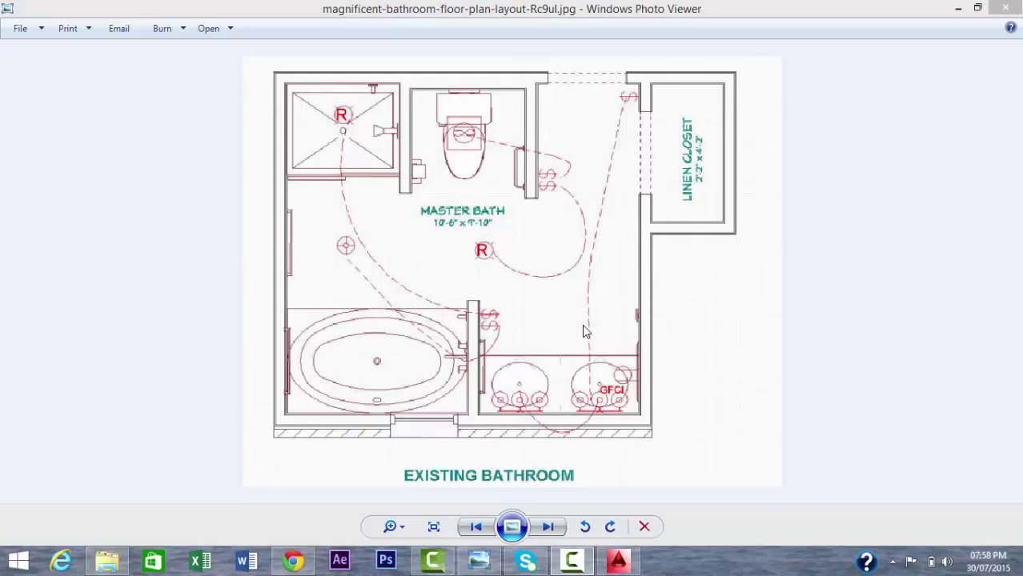
Step: Start IMAGEATTACH and select the magnificent-bathroom JPG from the Pictures folder
{"action": "left_click", "coordinate": [616, 563]}
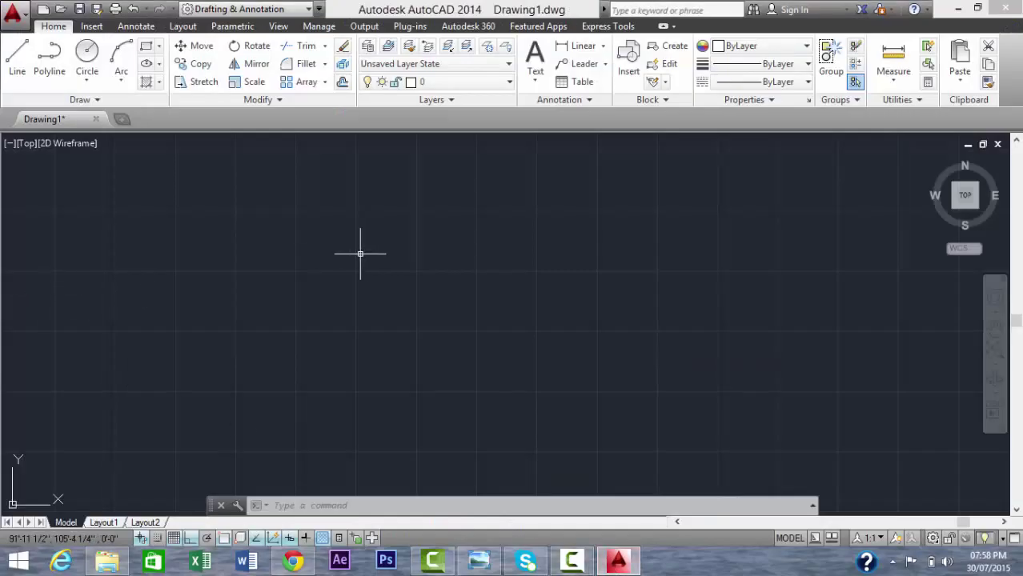
{"action": "type", "text": "att"}
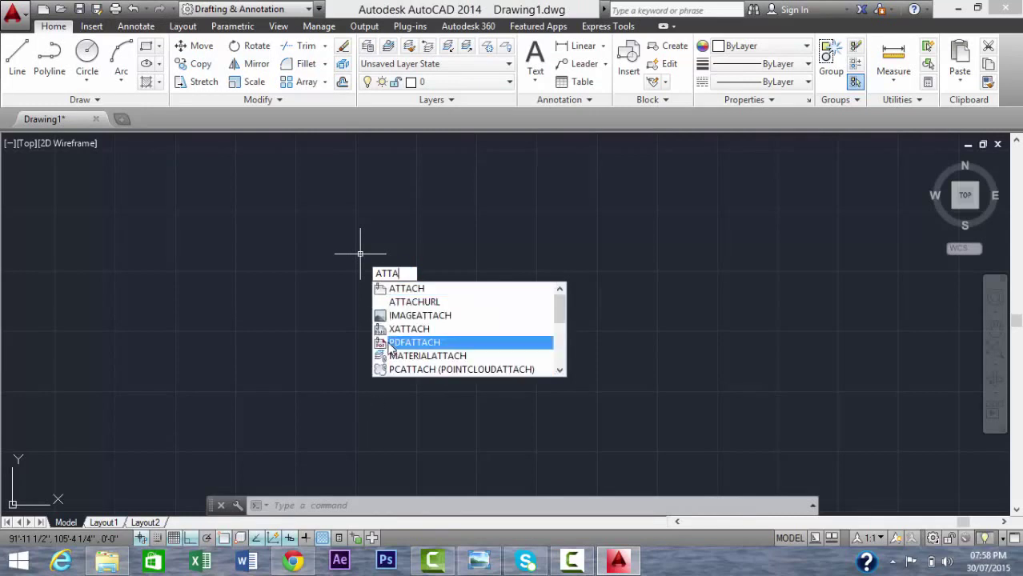
{"action": "left_click", "coordinate": [397, 318]}
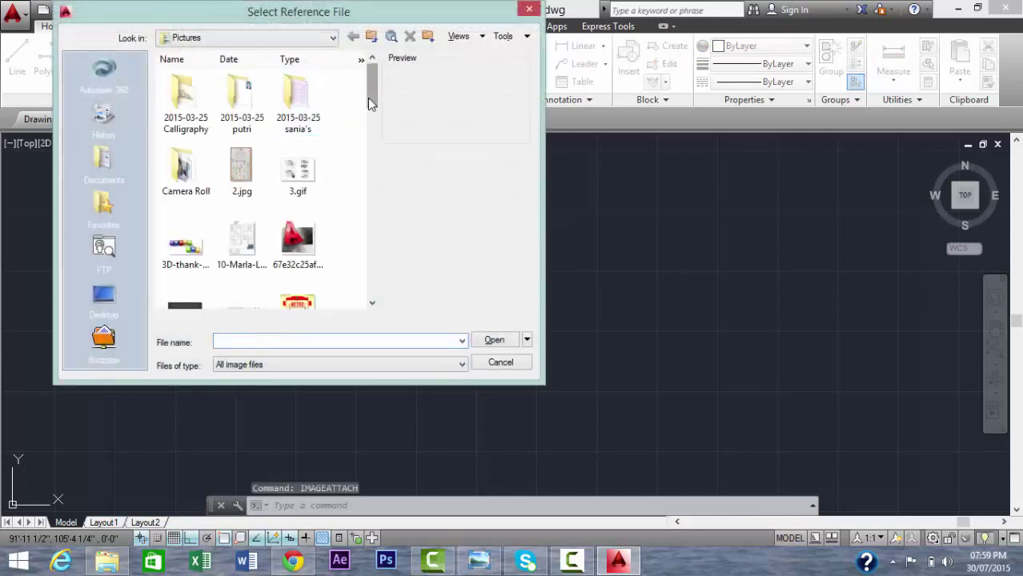
{"action": "left_click_drag", "start_coordinate": [369, 97], "coordinate": [372, 266]}
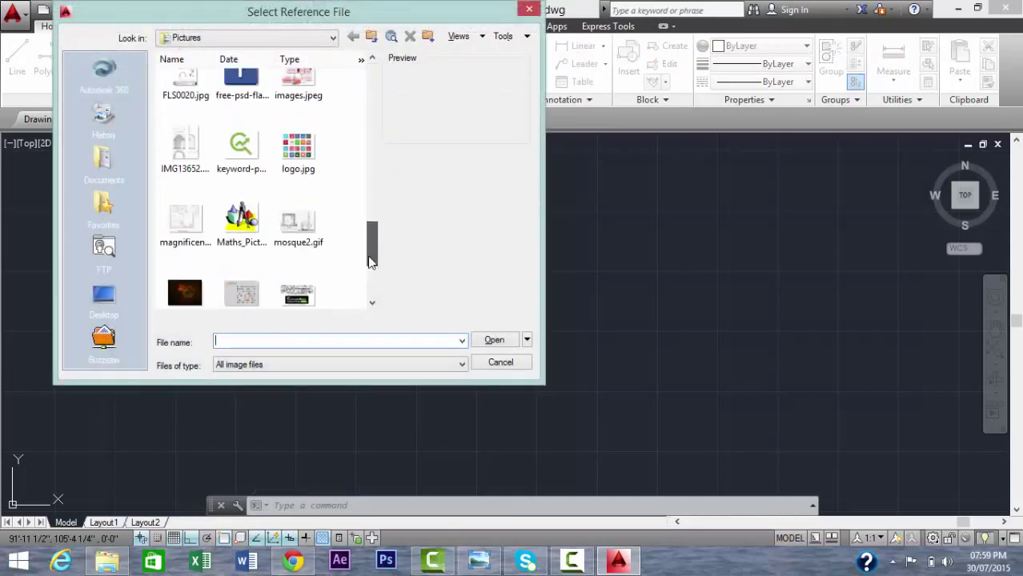
{"action": "left_click", "coordinate": [173, 232]}
Step: Attach the bathroom image at a picked insertion point with the default scale of 1
{"action": "left_click", "coordinate": [490, 341]}
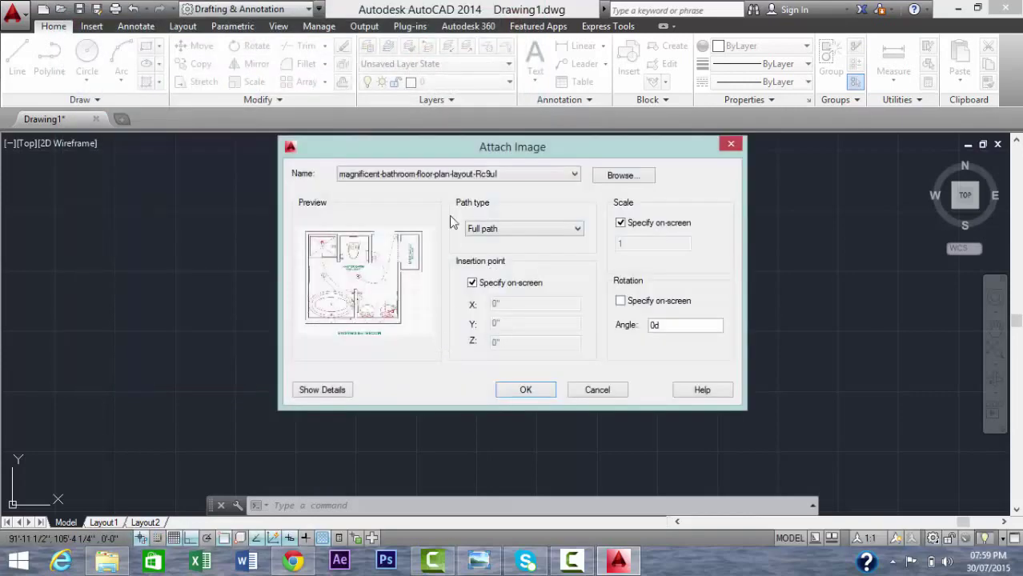
{"action": "left_click", "coordinate": [524, 391]}
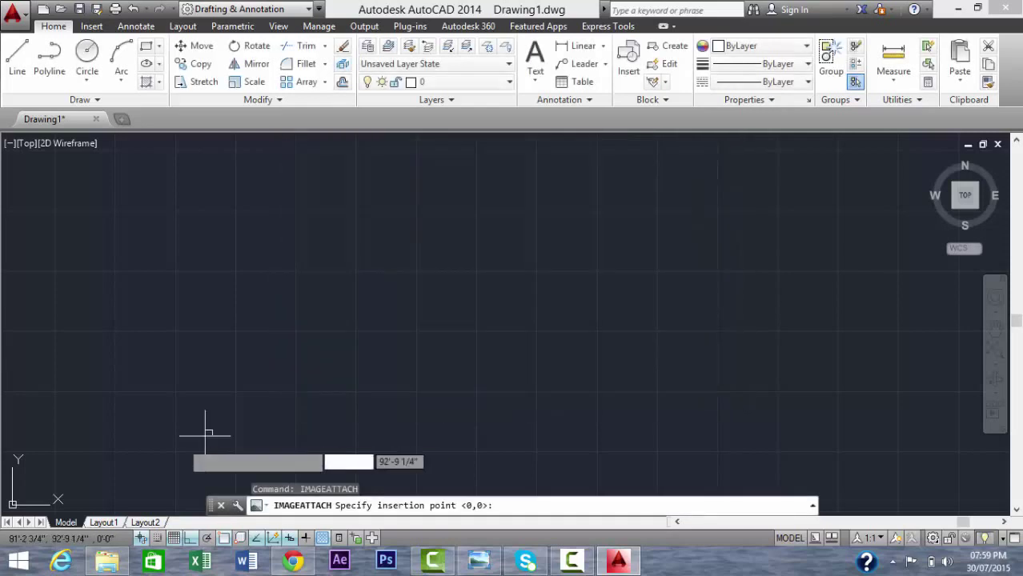
{"action": "left_click", "coordinate": [115, 486]}
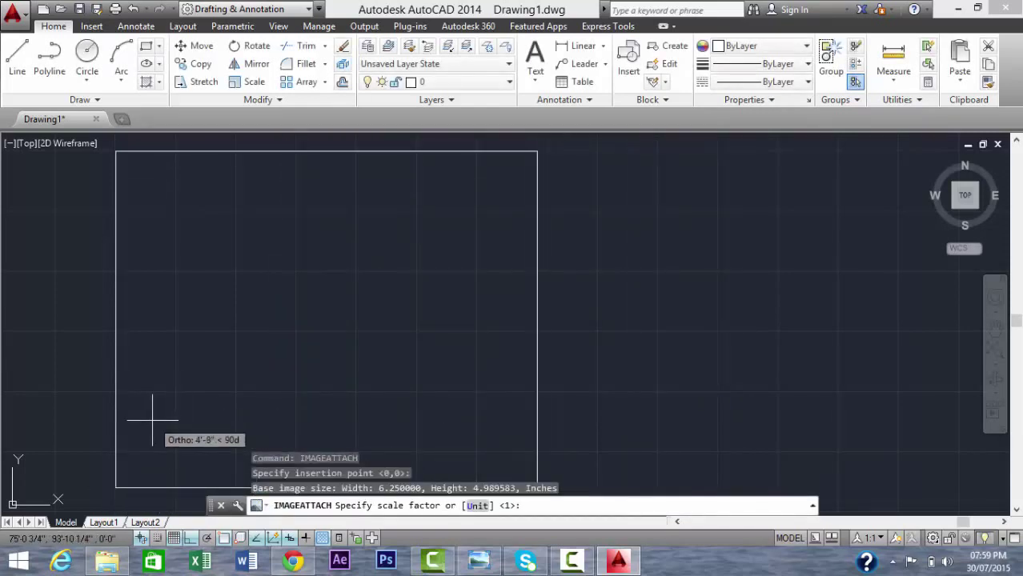
{"action": "left_click", "coordinate": [155, 420]}
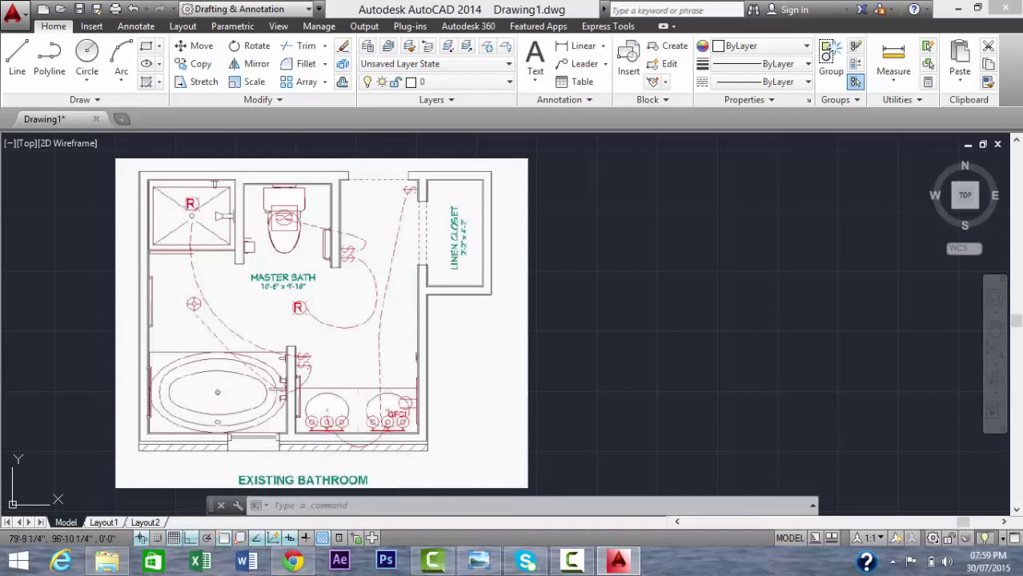
Step: Start a line, zoom in on the shower area, then cancel the command
{"action": "key", "text": "Escape"}
{"action": "type", "text": "LI"}
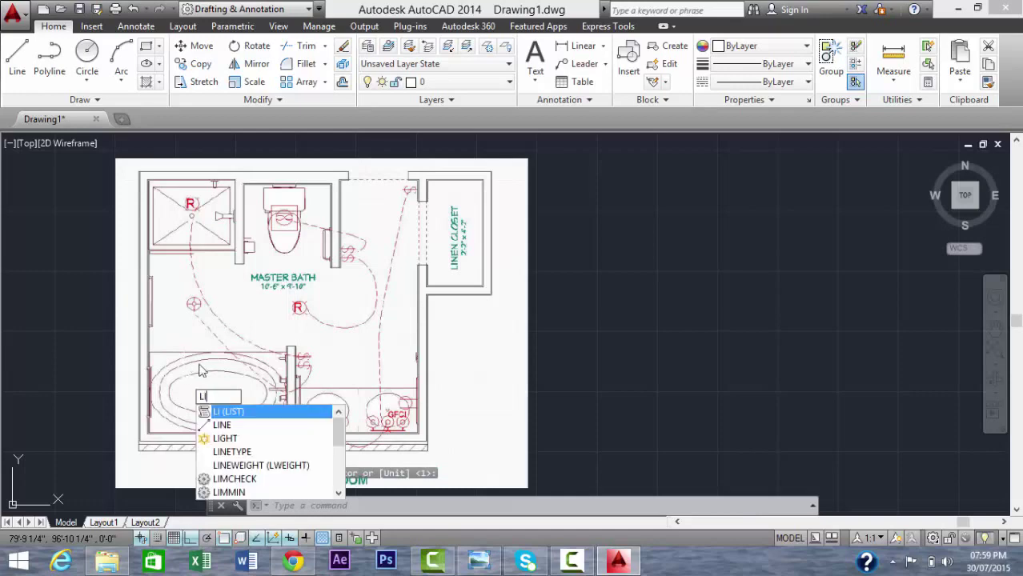
{"action": "key", "text": "Down"}
{"action": "key", "text": "Return"}
{"action": "scroll", "coordinate": [140, 447], "scroll_direction": "up", "scroll_amount": 2}
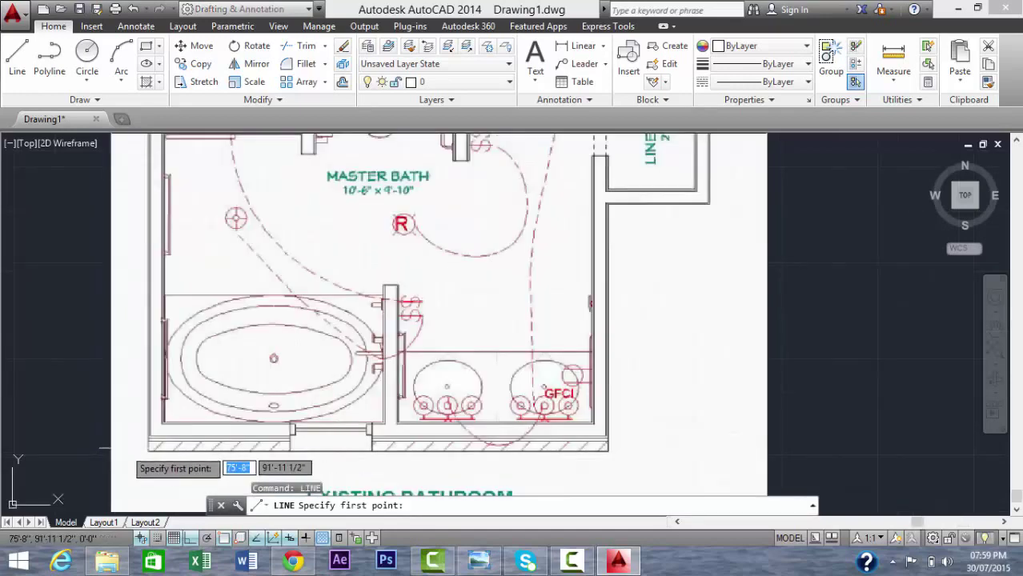
{"action": "scroll", "coordinate": [248, 464], "scroll_direction": "up", "scroll_amount": 2}
{"action": "scroll", "coordinate": [158, 460], "scroll_direction": "down", "scroll_amount": 4}
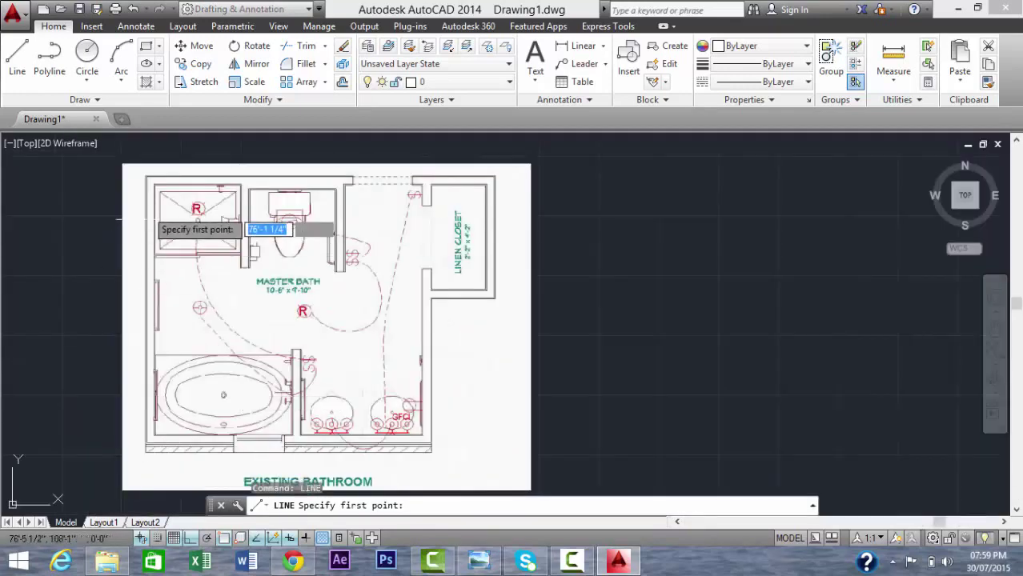
{"action": "scroll", "coordinate": [148, 184], "scroll_direction": "up", "scroll_amount": 3}
{"action": "scroll", "coordinate": [136, 180], "scroll_direction": "up", "scroll_amount": 3}
{"action": "scroll", "coordinate": [128, 184], "scroll_direction": "up", "scroll_amount": 3}
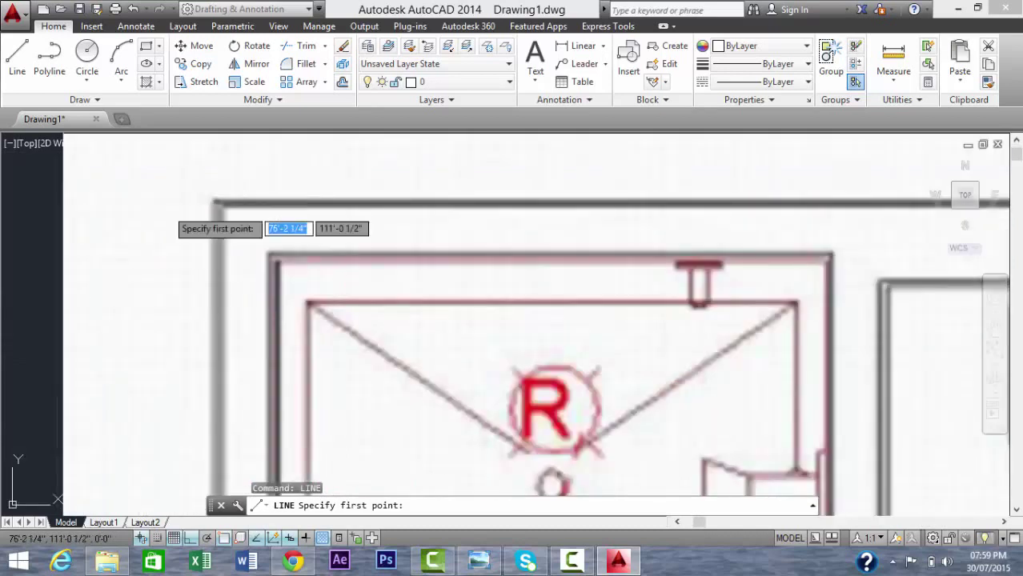
{"action": "key", "text": "Escape"}
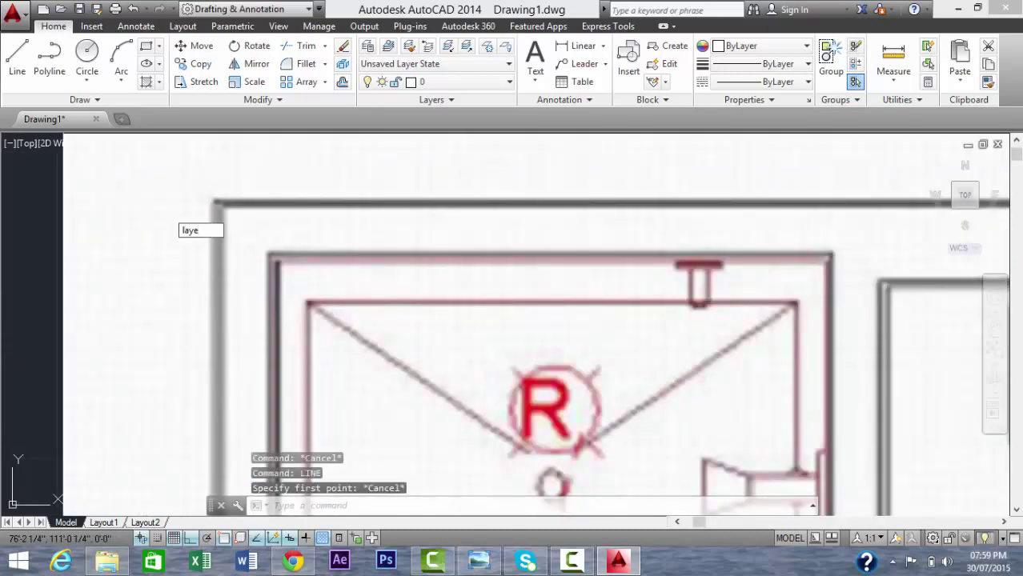
Step: Create layer 'wall' with red colour index 10 and set it current
{"action": "key", "text": "Return"}
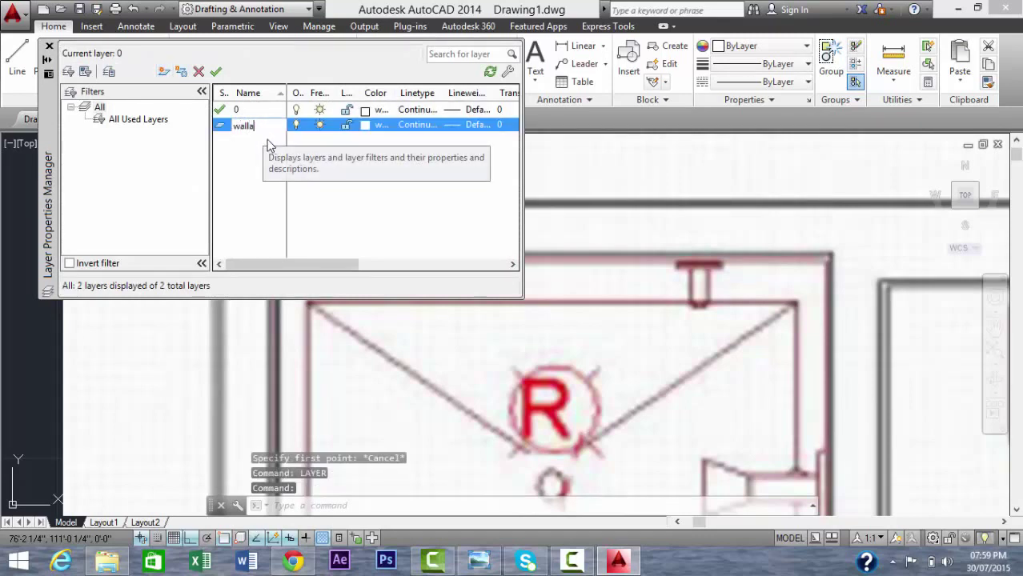
{"action": "key", "text": "Return"}
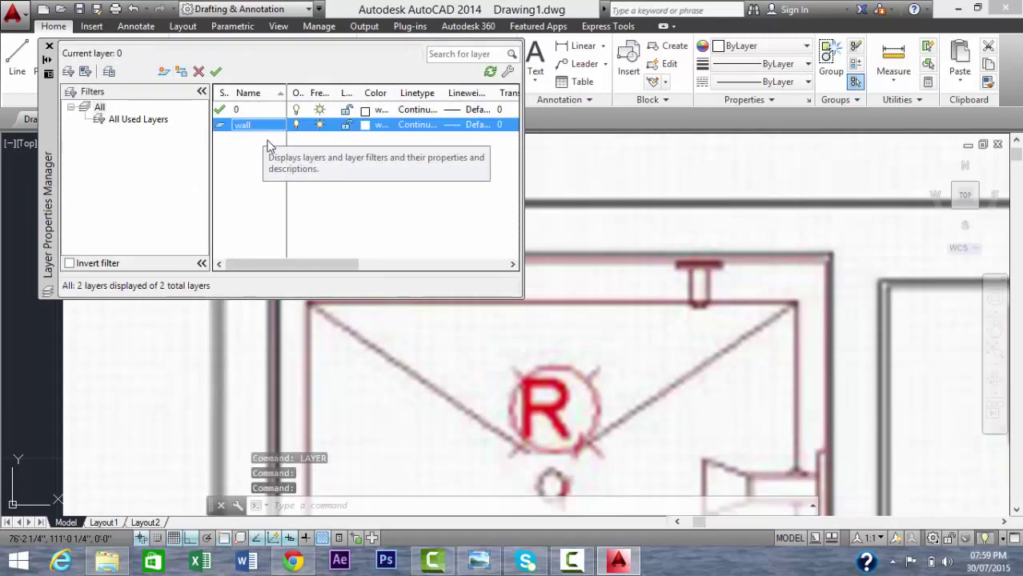
{"action": "left_click", "coordinate": [365, 125]}
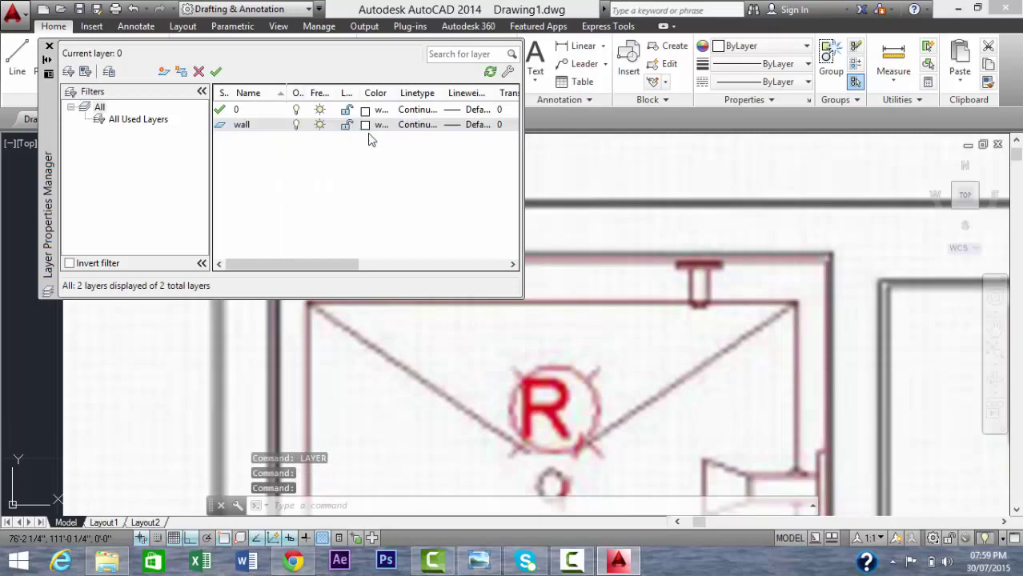
{"action": "left_click", "coordinate": [392, 229]}
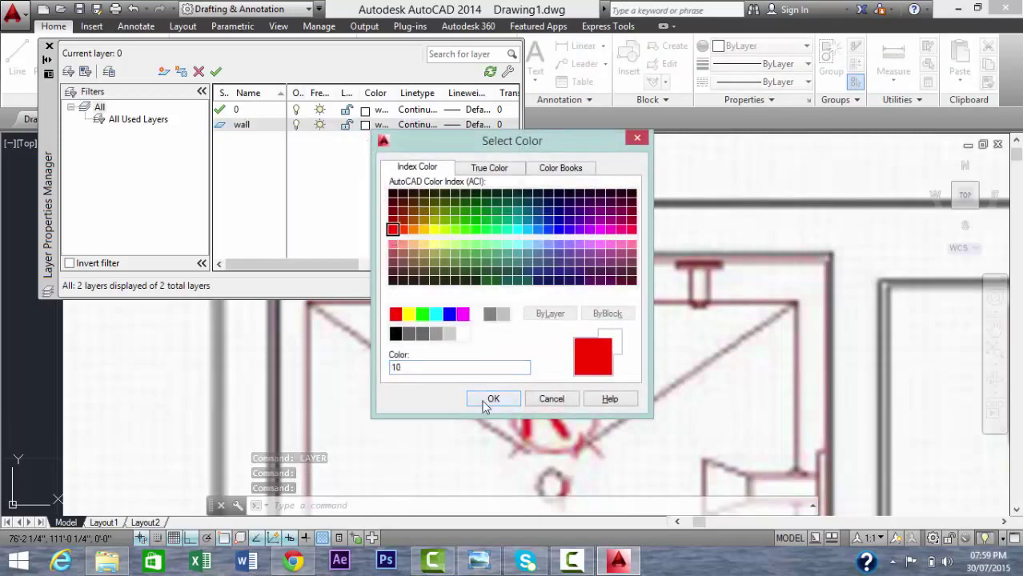
{"action": "left_click", "coordinate": [493, 399]}
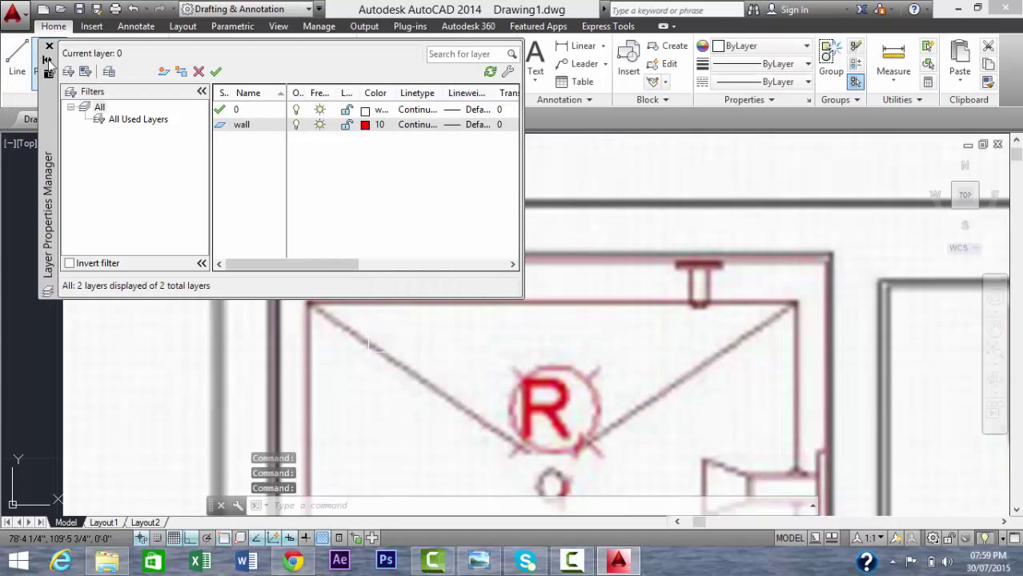
{"action": "left_click", "coordinate": [215, 72]}
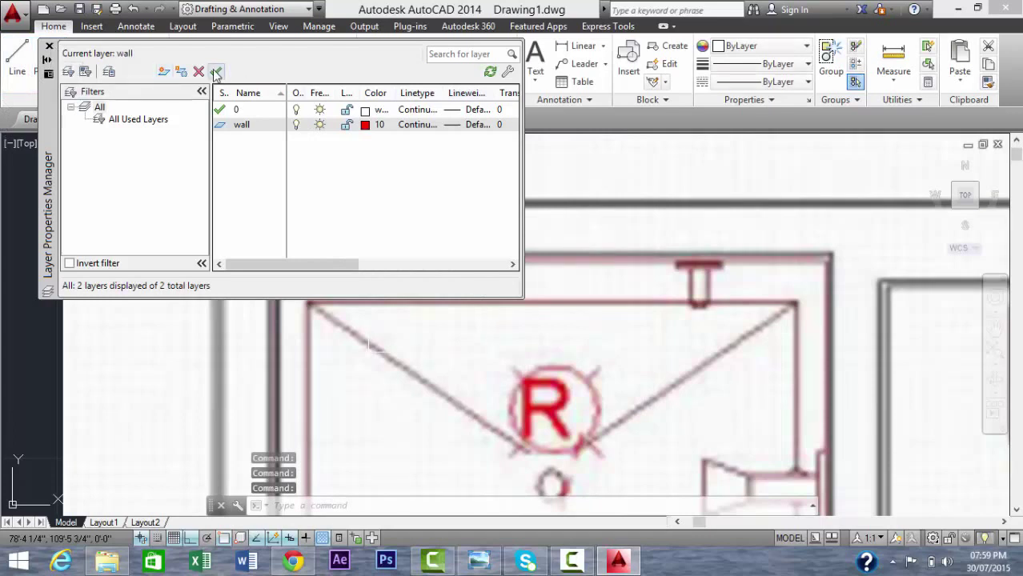
Step: Close the layer manager and draw the first wall line from the top-left corner to the next corner
{"action": "left_click", "coordinate": [49, 47]}
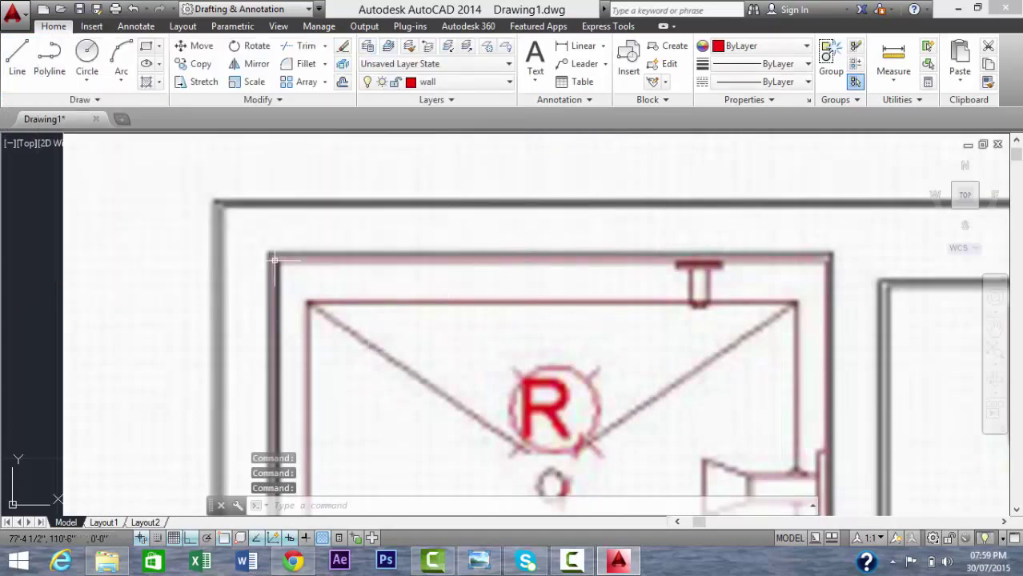
{"action": "type", "text": "LI"}
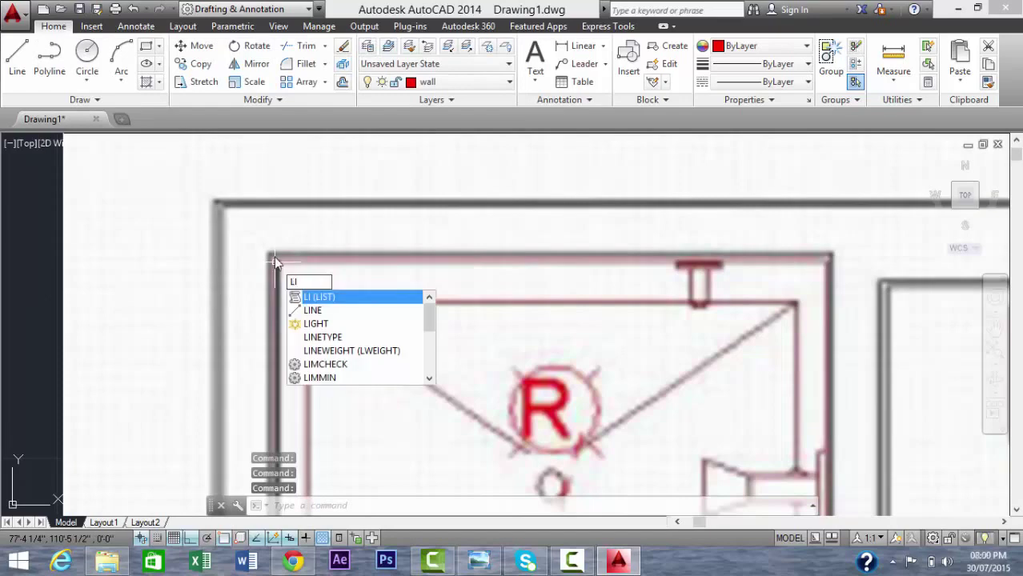
{"action": "left_click", "coordinate": [292, 309]}
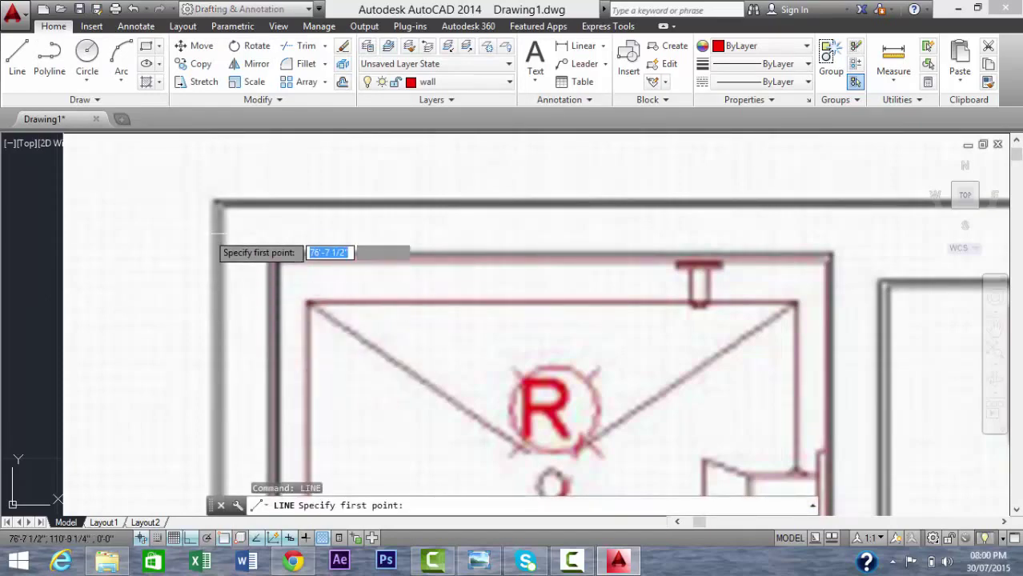
{"action": "left_click", "coordinate": [216, 205]}
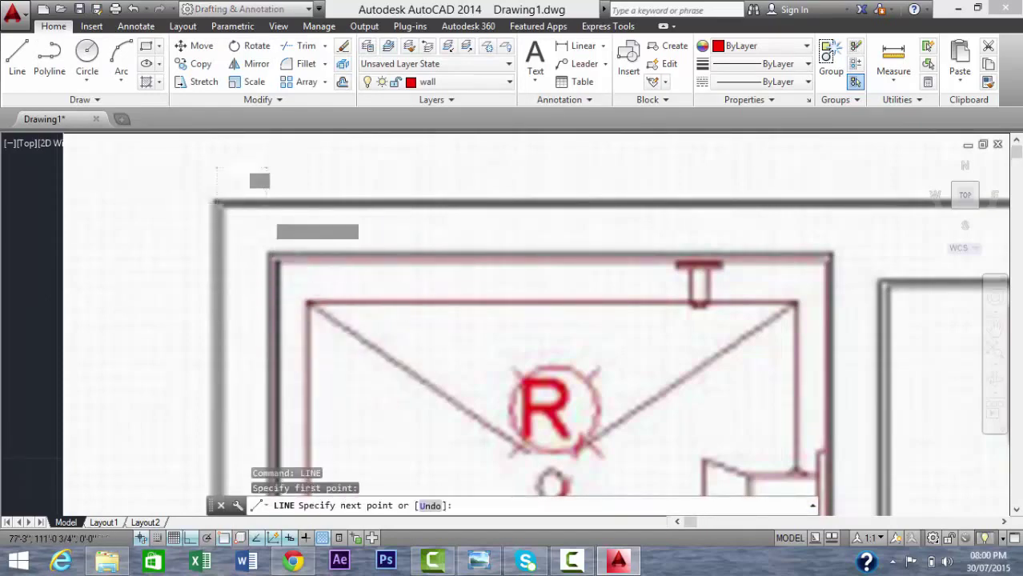
{"action": "scroll", "coordinate": [266, 206], "scroll_direction": "down", "scroll_amount": 5}
{"action": "scroll", "coordinate": [412, 164], "scroll_direction": "up", "scroll_amount": 3}
{"action": "scroll", "coordinate": [424, 164], "scroll_direction": "up", "scroll_amount": 2}
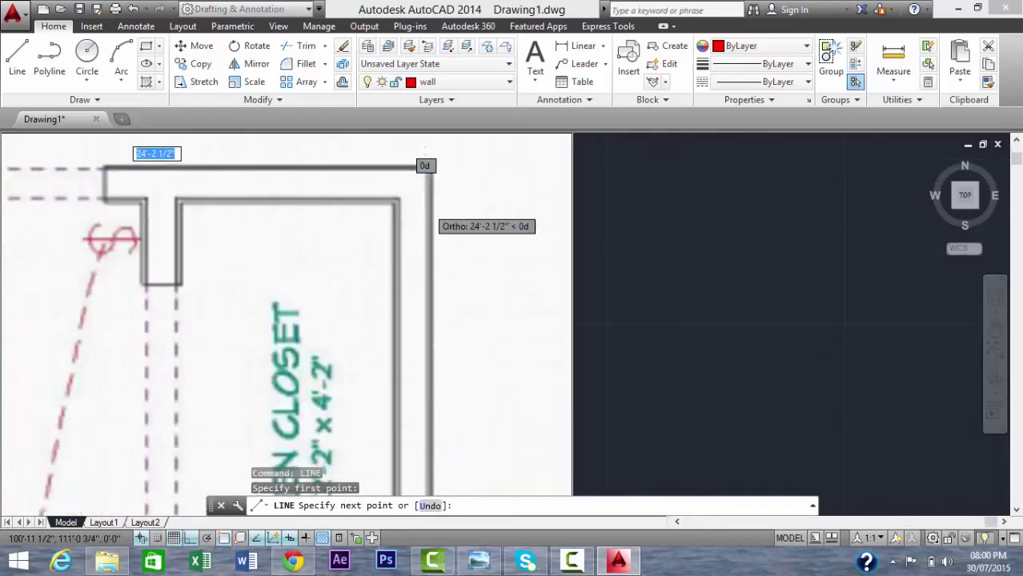
{"action": "scroll", "coordinate": [430, 170], "scroll_direction": "up", "scroll_amount": 2}
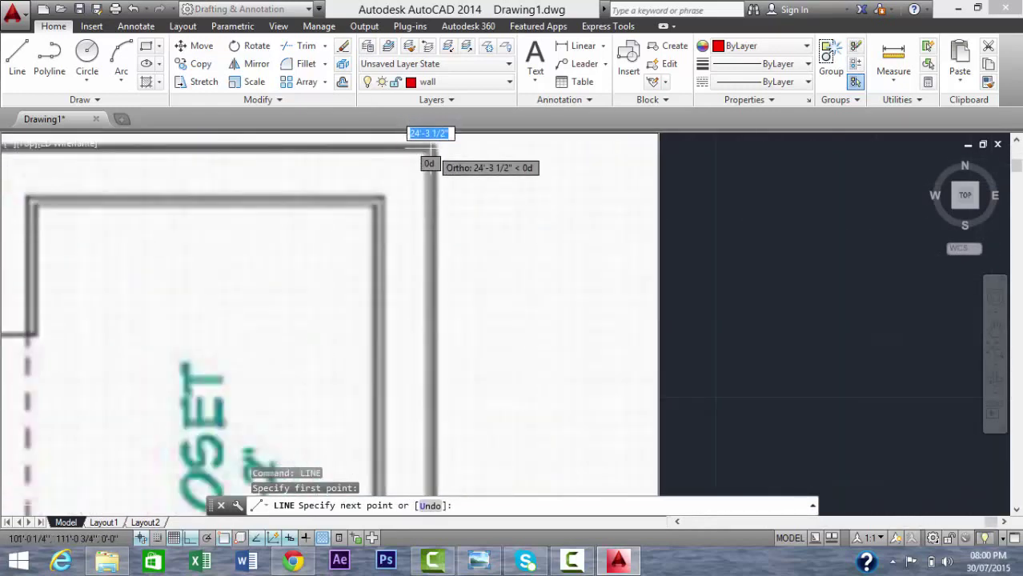
{"action": "left_click", "coordinate": [430, 166]}
{"action": "scroll", "coordinate": [431, 168], "scroll_direction": "down", "scroll_amount": 3}
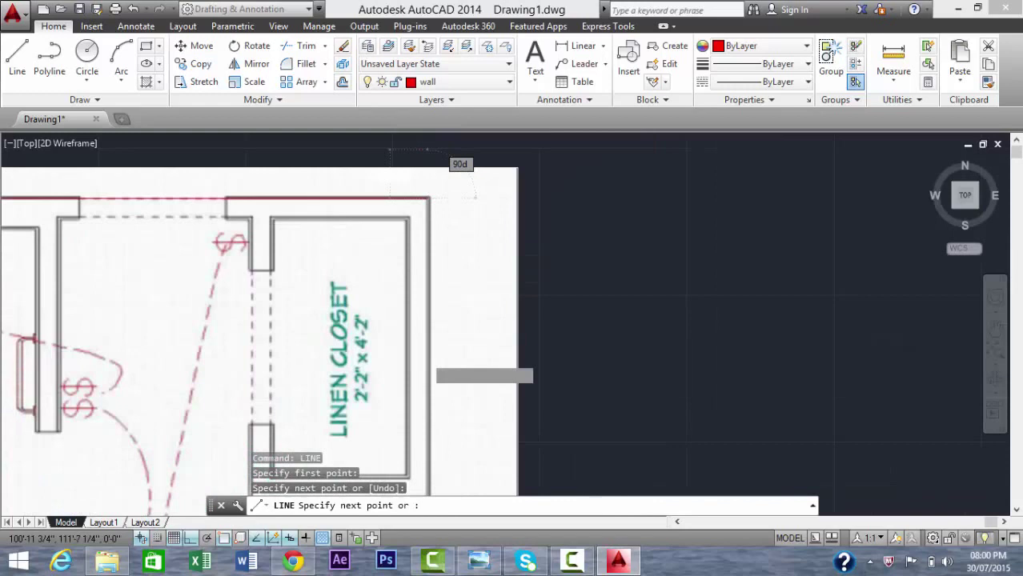
{"action": "scroll", "coordinate": [442, 474], "scroll_direction": "down", "scroll_amount": 2}
{"action": "scroll", "coordinate": [447, 409], "scroll_direction": "up", "scroll_amount": 2}
{"action": "scroll", "coordinate": [440, 413], "scroll_direction": "up", "scroll_amount": 2}
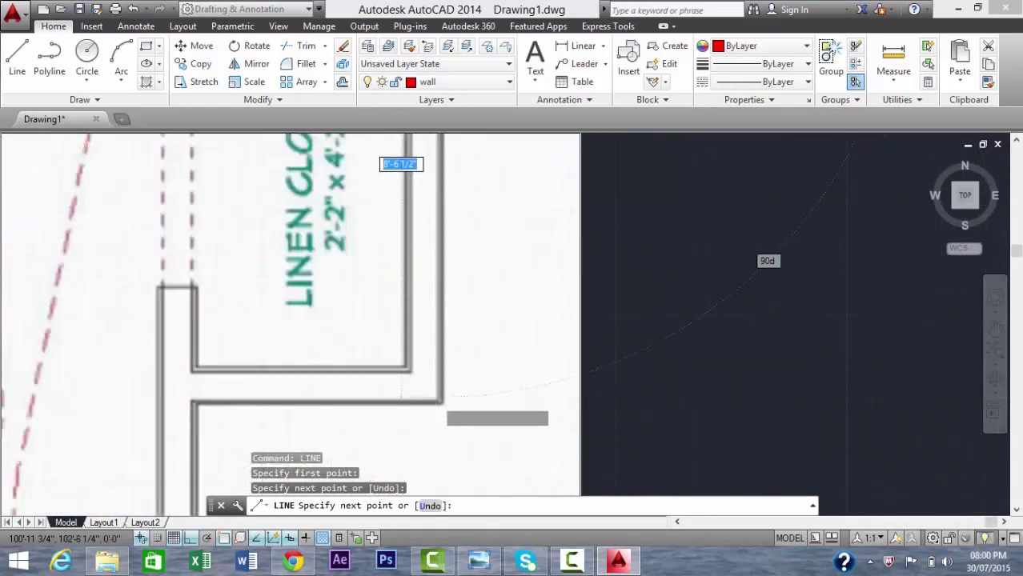
{"action": "scroll", "coordinate": [440, 404], "scroll_direction": "up", "scroll_amount": 2}
Step: Trace down the closet's right wall and across to the inner wall corner
{"action": "left_click", "coordinate": [440, 404]}
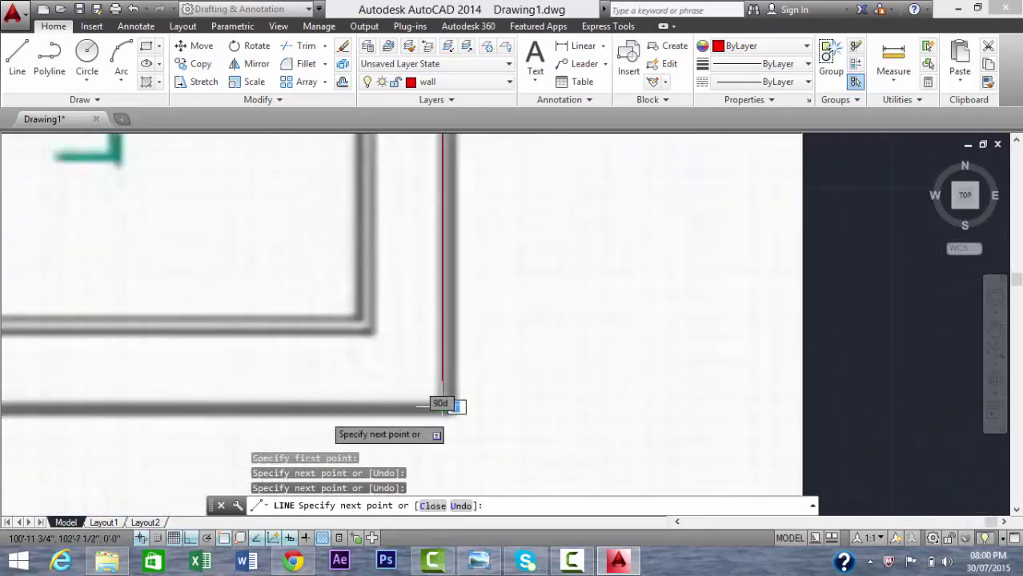
{"action": "scroll", "coordinate": [344, 412], "scroll_direction": "down", "scroll_amount": 2}
{"action": "scroll", "coordinate": [271, 410], "scroll_direction": "down", "scroll_amount": 2}
{"action": "scroll", "coordinate": [240, 400], "scroll_direction": "down", "scroll_amount": 2}
{"action": "scroll", "coordinate": [128, 360], "scroll_direction": "up", "scroll_amount": 4}
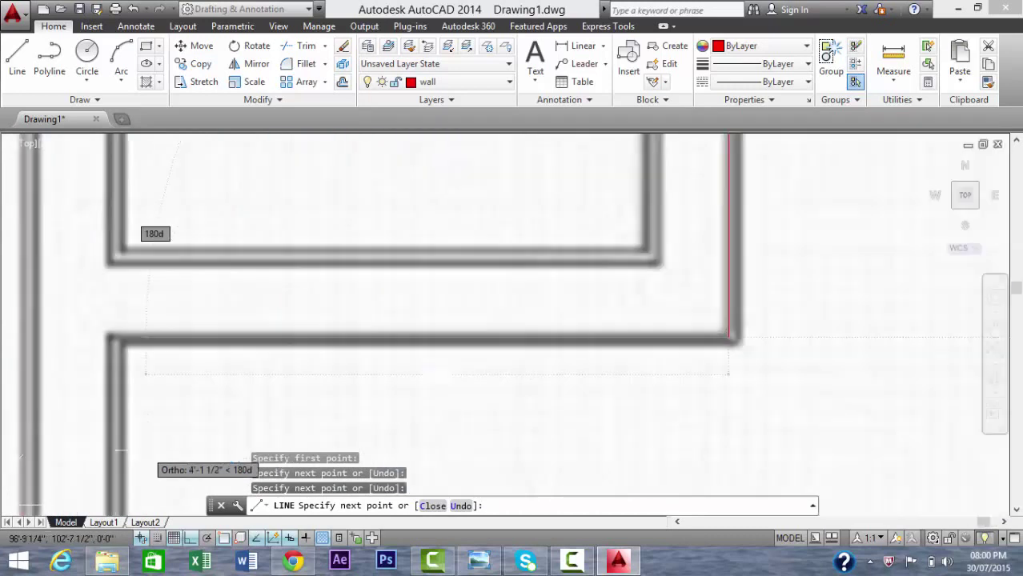
{"action": "scroll", "coordinate": [118, 365], "scroll_direction": "up", "scroll_amount": 2}
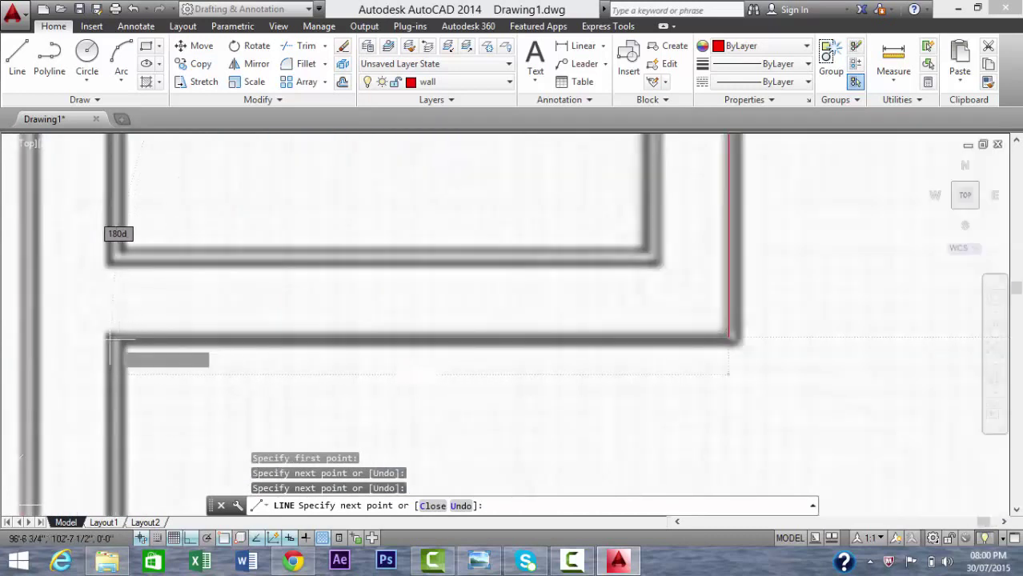
{"action": "left_click", "coordinate": [110, 337]}
{"action": "scroll", "coordinate": [110, 337], "scroll_direction": "down", "scroll_amount": 3}
{"action": "scroll", "coordinate": [110, 337], "scroll_direction": "down", "scroll_amount": 2}
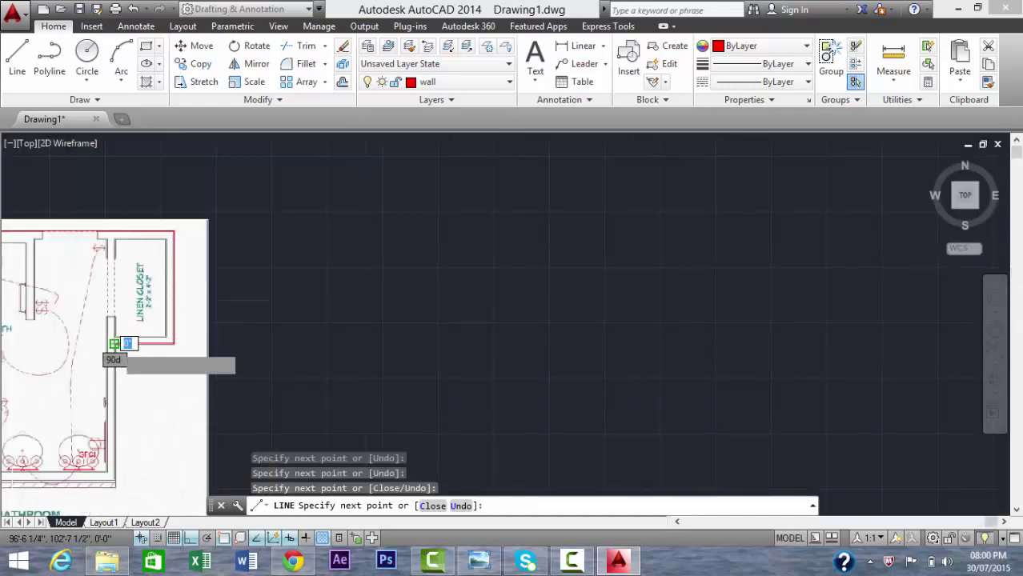
{"action": "scroll", "coordinate": [102, 485], "scroll_direction": "up", "scroll_amount": 2}
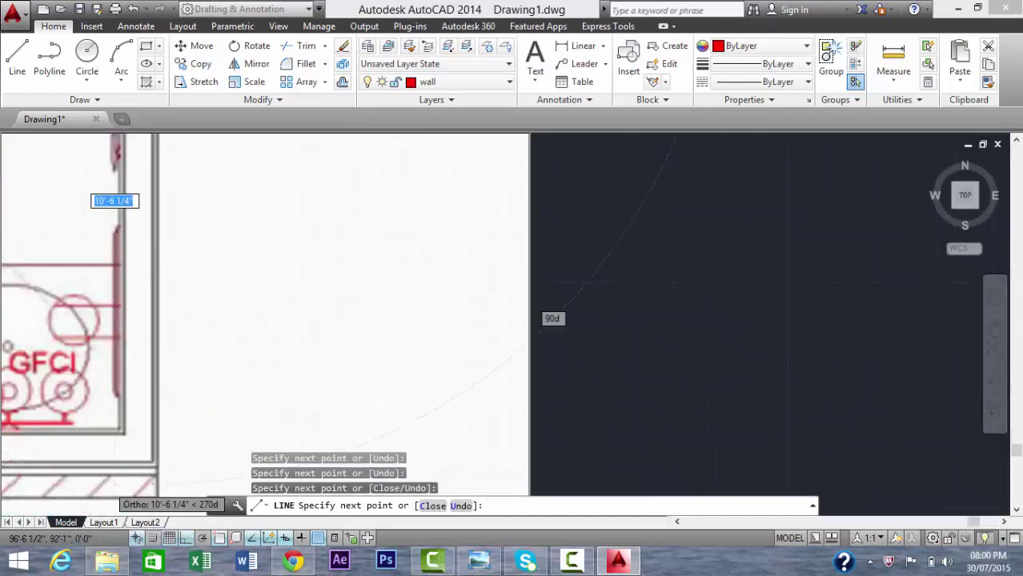
{"action": "scroll", "coordinate": [160, 464], "scroll_direction": "up", "scroll_amount": 2}
{"action": "scroll", "coordinate": [227, 430], "scroll_direction": "up", "scroll_amount": 2}
{"action": "scroll", "coordinate": [227, 429], "scroll_direction": "up", "scroll_amount": 1}
{"action": "scroll", "coordinate": [226, 424], "scroll_direction": "down", "scroll_amount": 2}
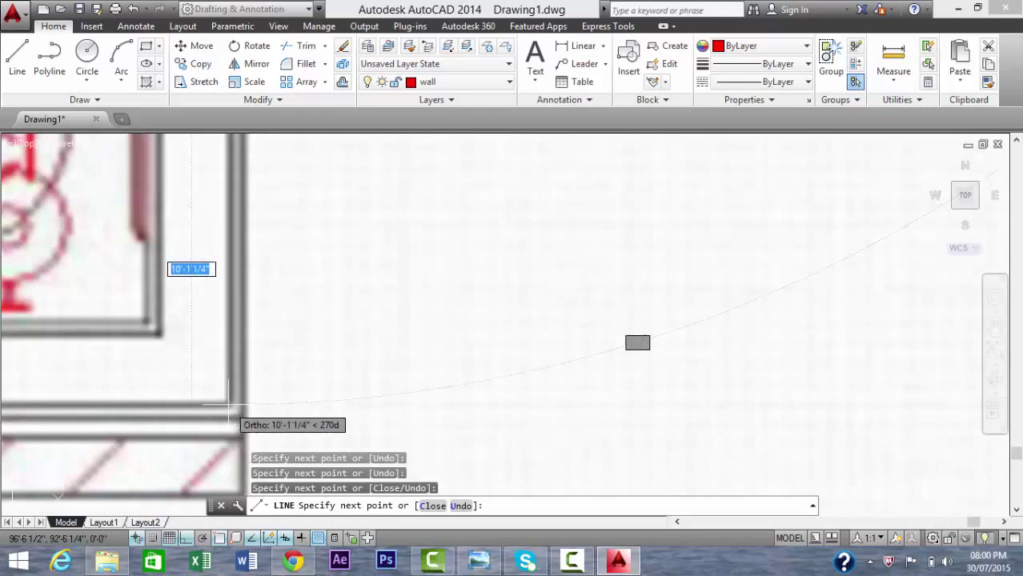
Step: Extend the wall trace to the lower wall corner
{"action": "left_click", "coordinate": [226, 400]}
{"action": "scroll", "coordinate": [186, 415], "scroll_direction": "up", "scroll_amount": 2}
{"action": "scroll", "coordinate": [160, 420], "scroll_direction": "down", "scroll_amount": 5}
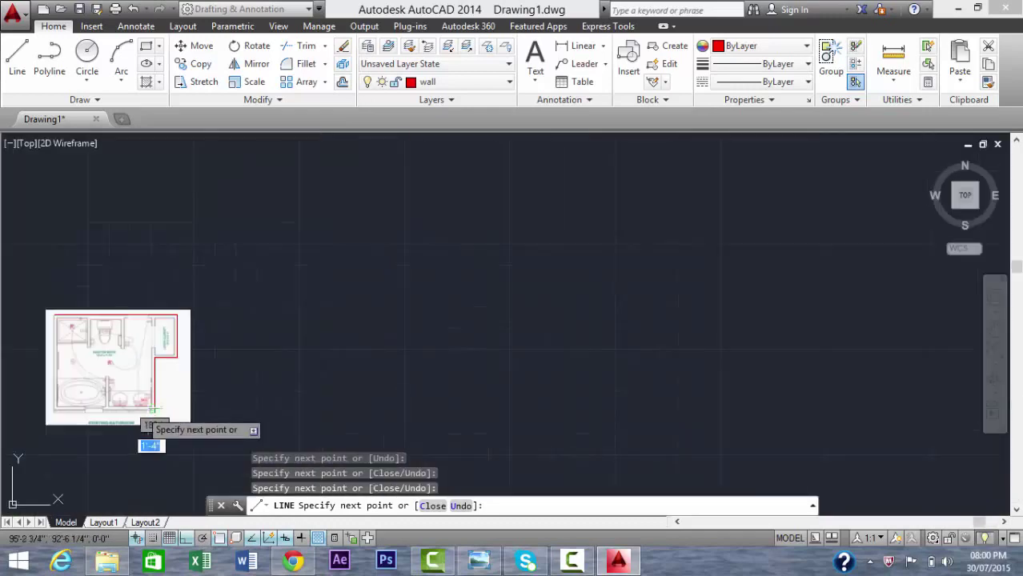
{"action": "scroll", "coordinate": [112, 420], "scroll_direction": "up", "scroll_amount": 5}
{"action": "scroll", "coordinate": [102, 366], "scroll_direction": "up", "scroll_amount": 2}
{"action": "scroll", "coordinate": [120, 369], "scroll_direction": "up", "scroll_amount": 1}
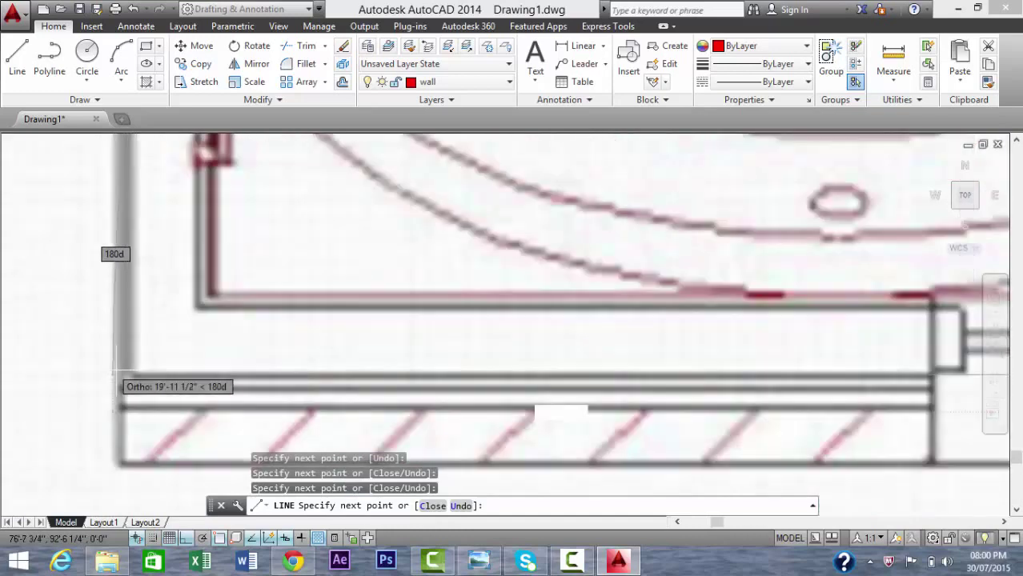
{"action": "scroll", "coordinate": [132, 372], "scroll_direction": "up", "scroll_amount": 1}
{"action": "scroll", "coordinate": [145, 375], "scroll_direction": "up", "scroll_amount": 1}
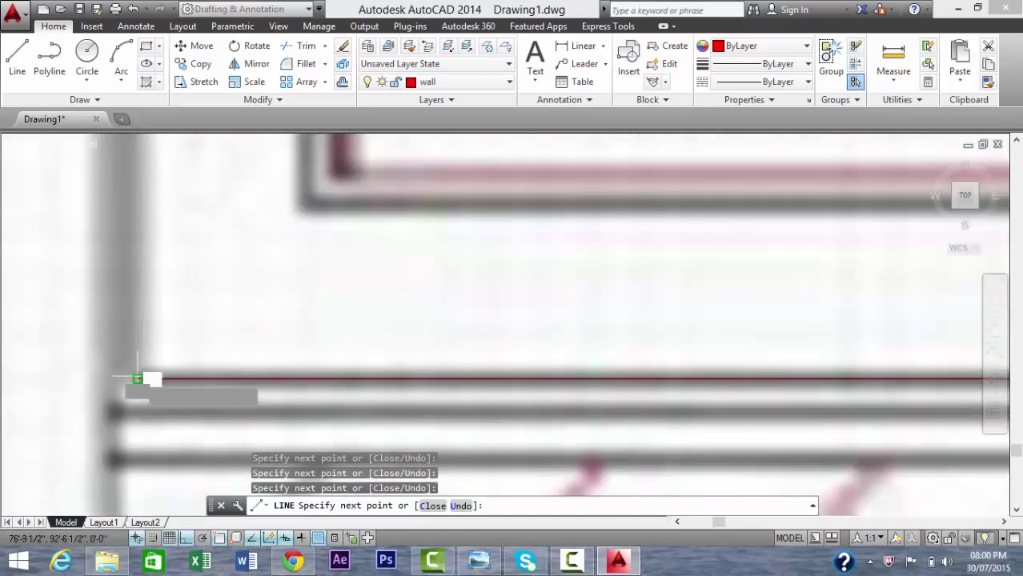
{"action": "scroll", "coordinate": [150, 378], "scroll_direction": "down", "scroll_amount": 2}
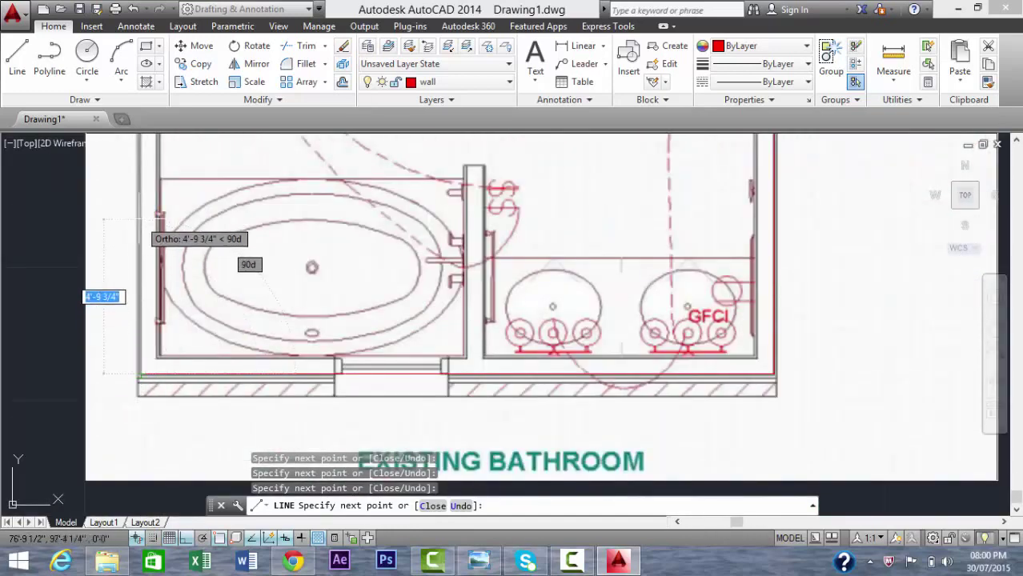
{"action": "scroll", "coordinate": [100, 292], "scroll_direction": "down", "scroll_amount": 3}
{"action": "scroll", "coordinate": [100, 240], "scroll_direction": "down", "scroll_amount": 3}
{"action": "scroll", "coordinate": [128, 140], "scroll_direction": "up", "scroll_amount": 4}
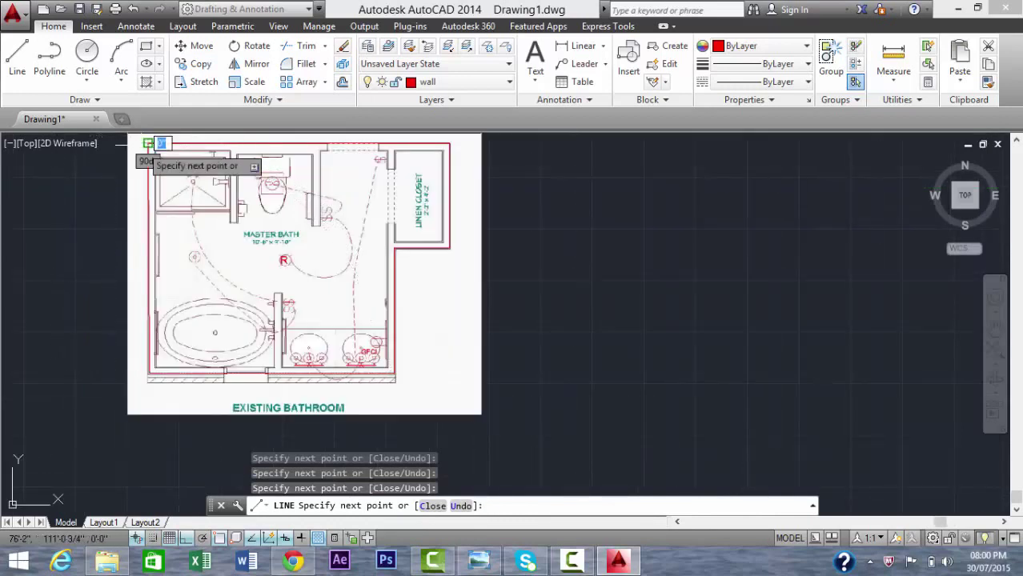
Step: End the outer-wall line and start a new line at the partition wall's top
{"action": "key", "text": "Escape"}
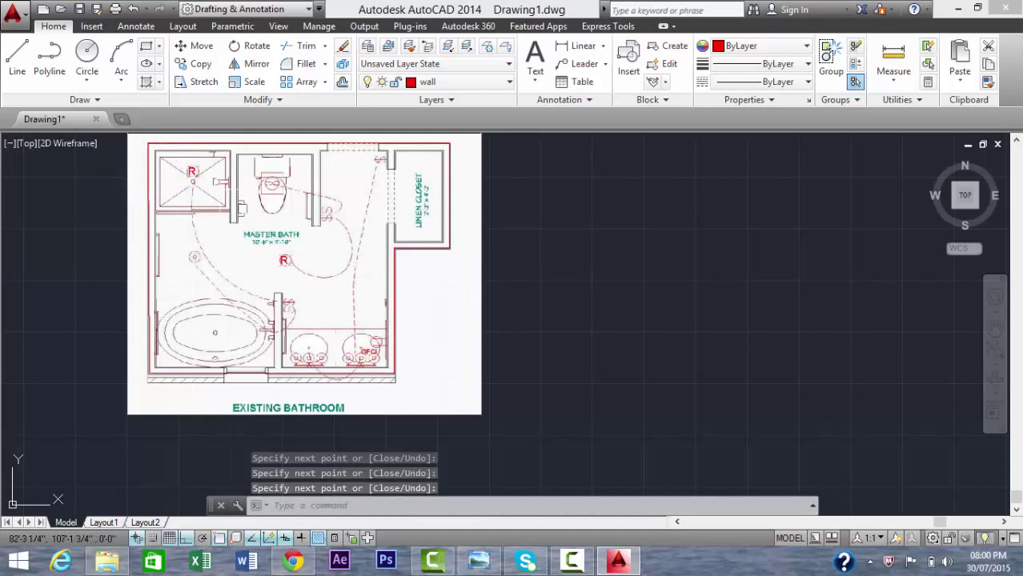
{"action": "type", "text": "l"}
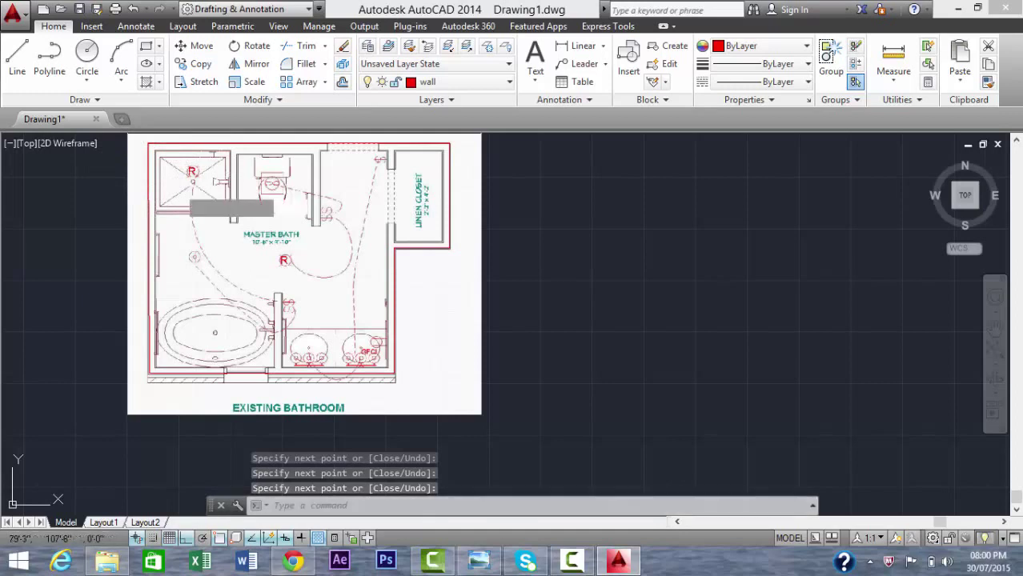
{"action": "key", "text": "Return"}
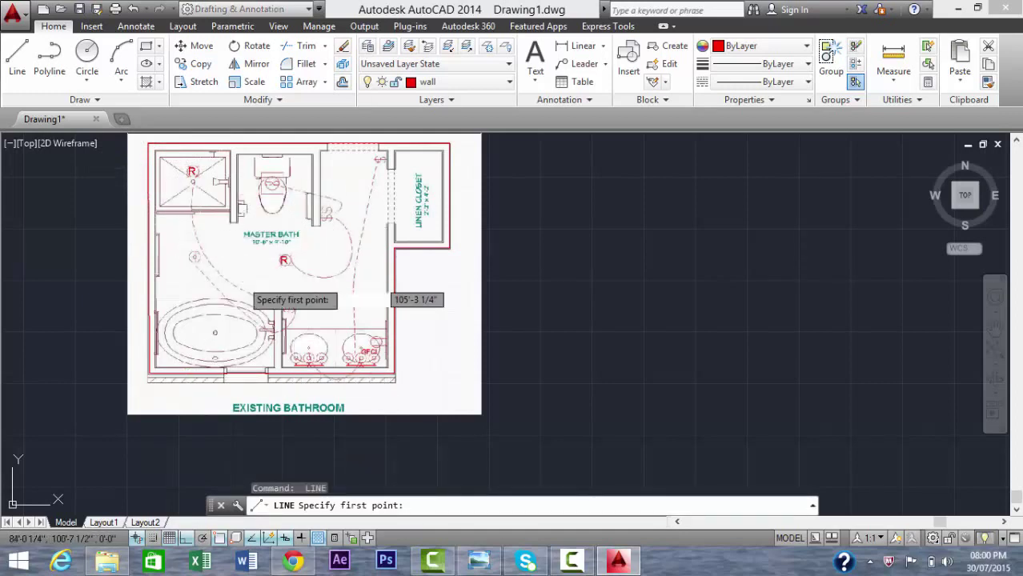
{"action": "scroll", "coordinate": [268, 332], "scroll_direction": "up", "scroll_amount": 3}
{"action": "scroll", "coordinate": [276, 308], "scroll_direction": "up", "scroll_amount": 2}
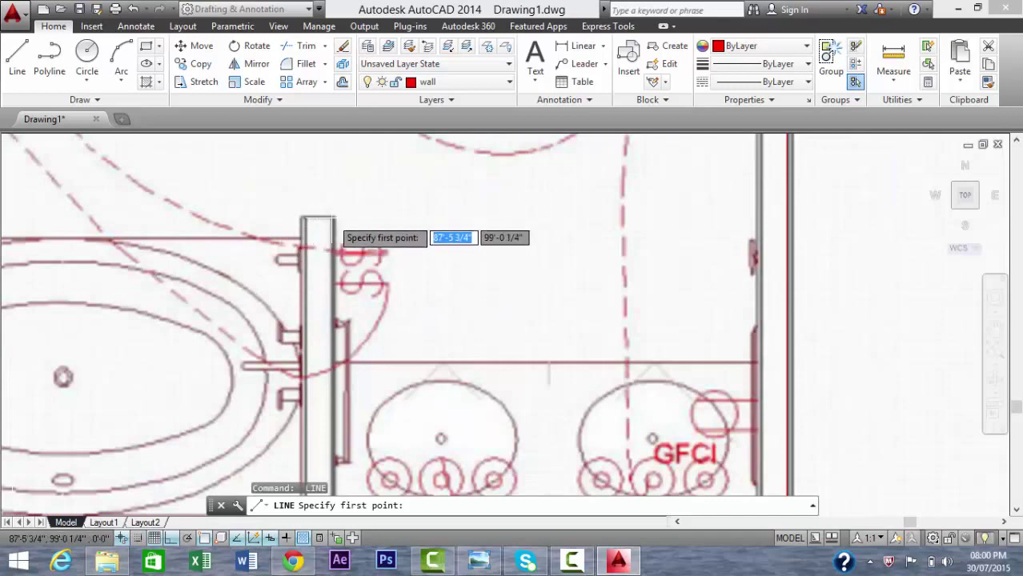
{"action": "left_click", "coordinate": [329, 220]}
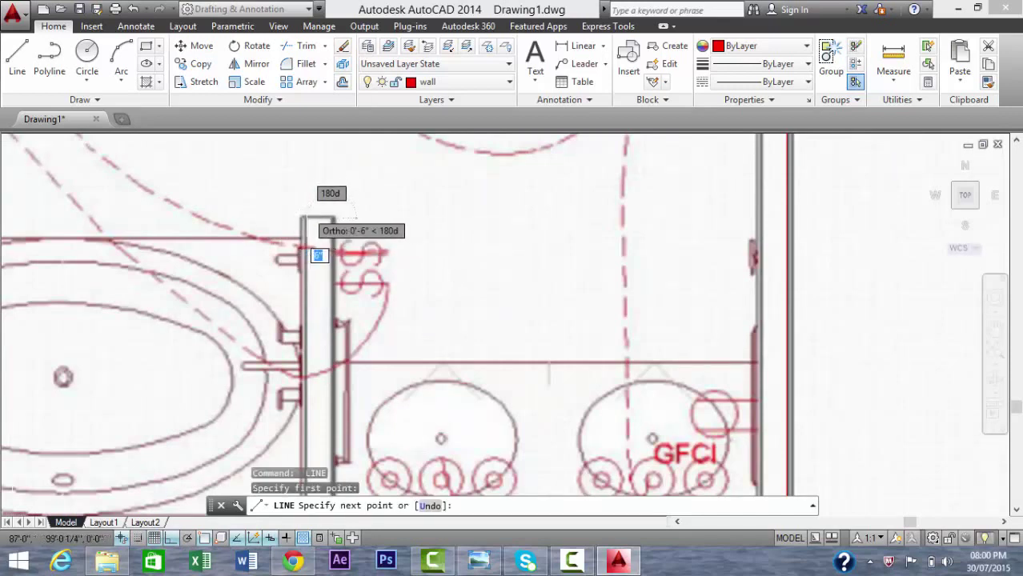
{"action": "scroll", "coordinate": [305, 222], "scroll_direction": "up", "scroll_amount": 2}
{"action": "scroll", "coordinate": [304, 230], "scroll_direction": "up", "scroll_amount": 2}
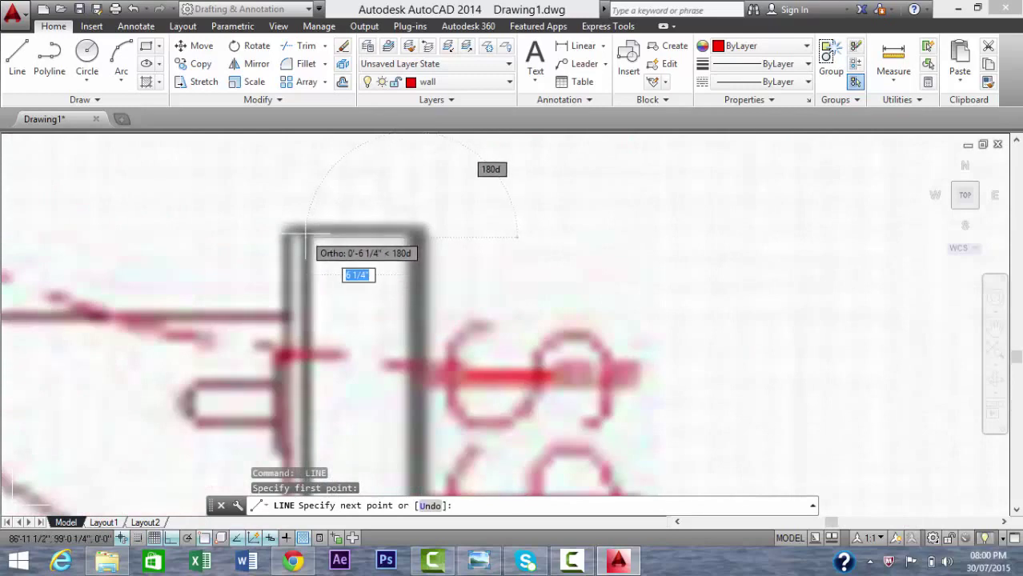
Step: Trace across the top of the partition wall
{"action": "left_click", "coordinate": [307, 236]}
{"action": "scroll", "coordinate": [306, 240], "scroll_direction": "down", "scroll_amount": 2}
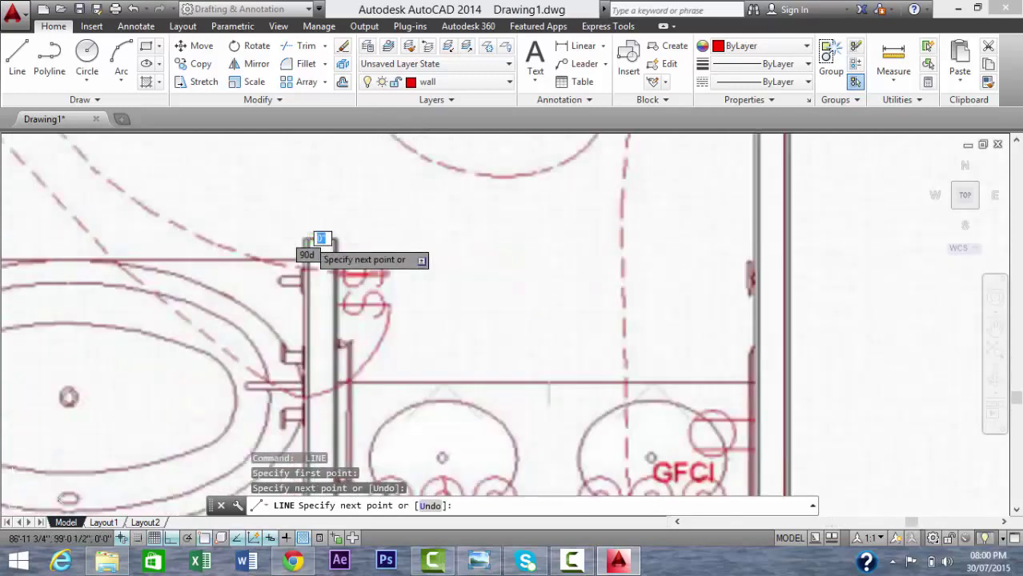
{"action": "scroll", "coordinate": [318, 236], "scroll_direction": "down", "scroll_amount": 2}
{"action": "scroll", "coordinate": [270, 292], "scroll_direction": "up", "scroll_amount": 3}
{"action": "scroll", "coordinate": [316, 349], "scroll_direction": "up", "scroll_amount": 1}
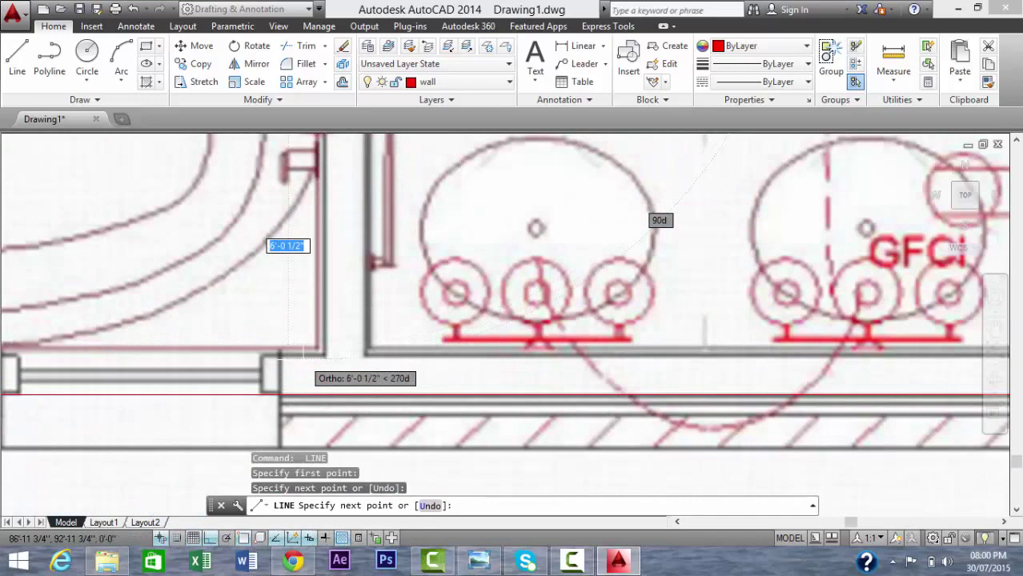
{"action": "scroll", "coordinate": [321, 353], "scroll_direction": "up", "scroll_amount": 3}
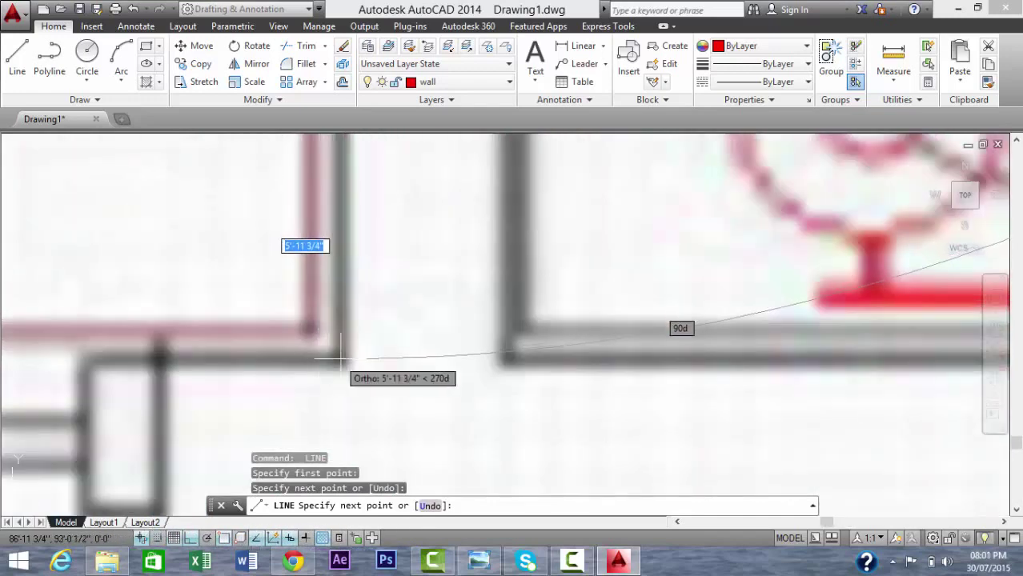
Step: Trace down the partition side, along to the next corner and the stub, then finish
{"action": "left_click", "coordinate": [340, 359]}
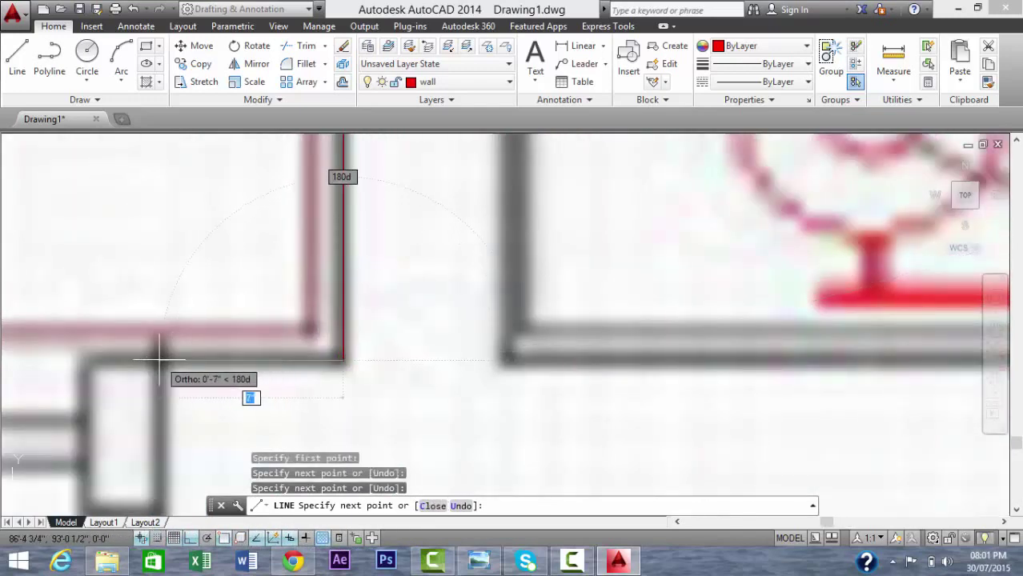
{"action": "left_click", "coordinate": [164, 356]}
{"action": "scroll", "coordinate": [160, 364], "scroll_direction": "down", "scroll_amount": 2}
{"action": "scroll", "coordinate": [160, 372], "scroll_direction": "down", "scroll_amount": 1}
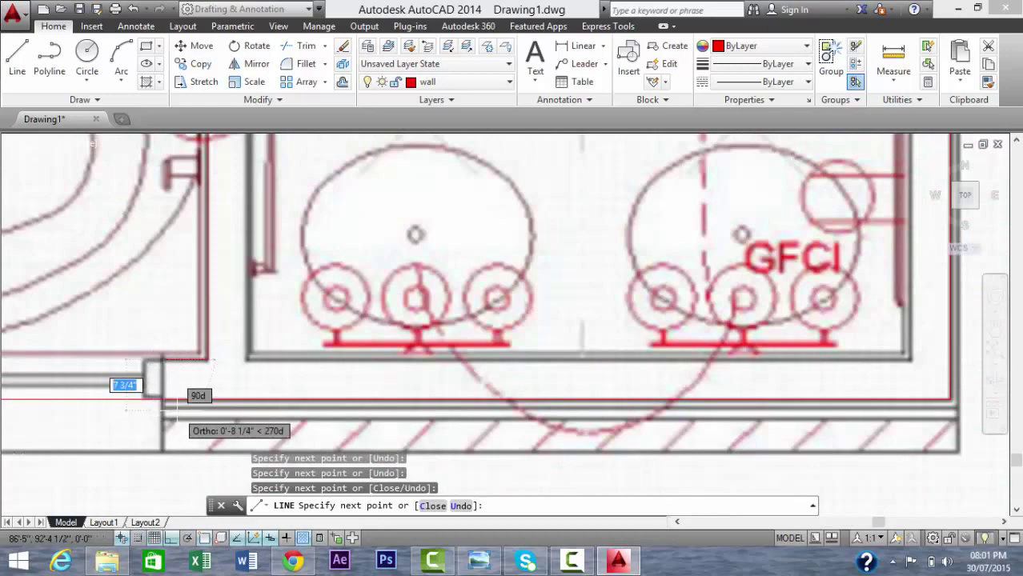
{"action": "scroll", "coordinate": [150, 386], "scroll_direction": "up", "scroll_amount": 3}
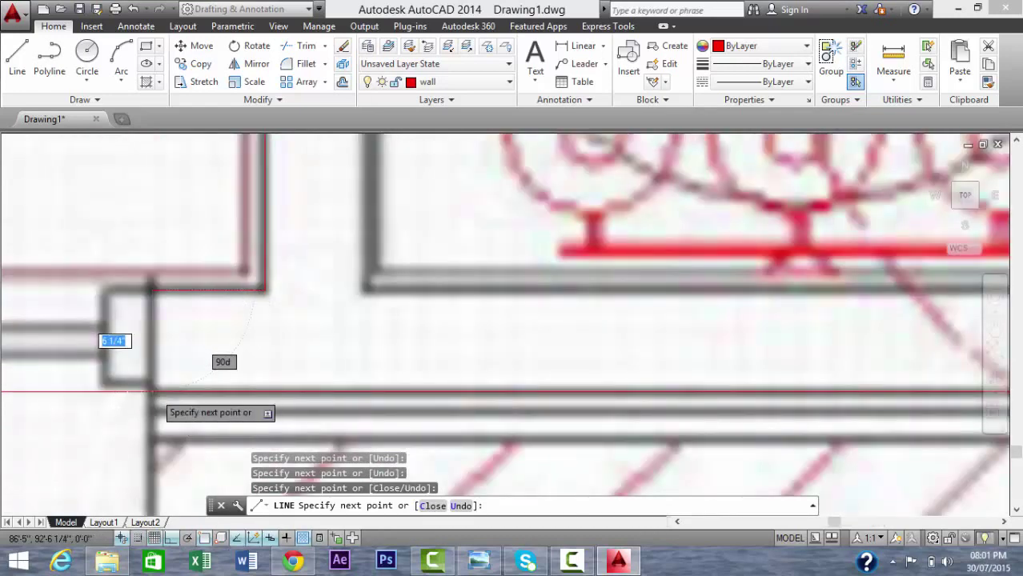
{"action": "left_click", "coordinate": [152, 392]}
{"action": "key", "text": "Return"}
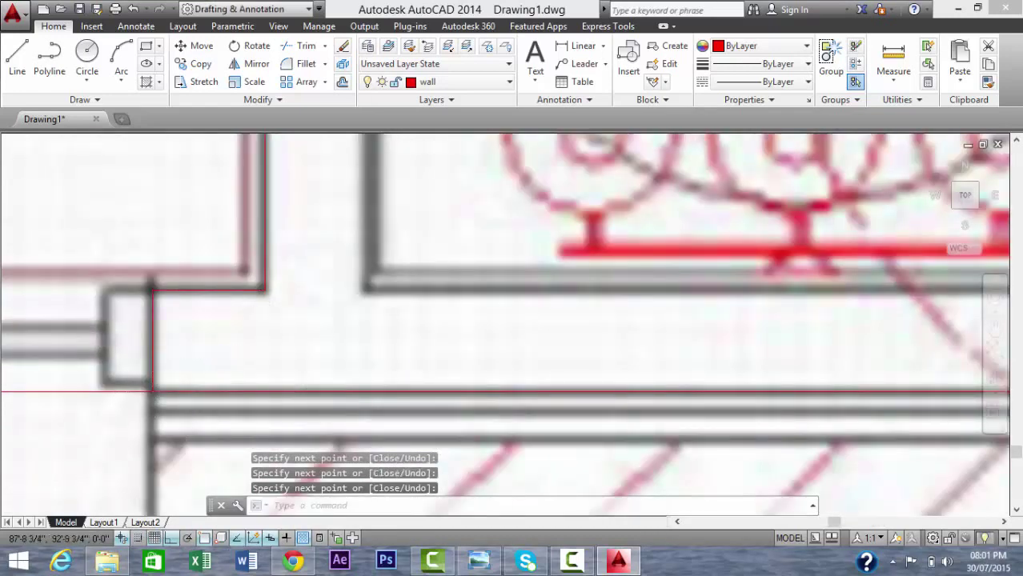
Step: Draw a short vertical wall line at the door jamb below the tub
{"action": "scroll", "coordinate": [152, 336], "scroll_direction": "down", "scroll_amount": 2}
{"action": "scroll", "coordinate": [154, 270], "scroll_direction": "down", "scroll_amount": 2}
{"action": "scroll", "coordinate": [184, 272], "scroll_direction": "up", "scroll_amount": 4}
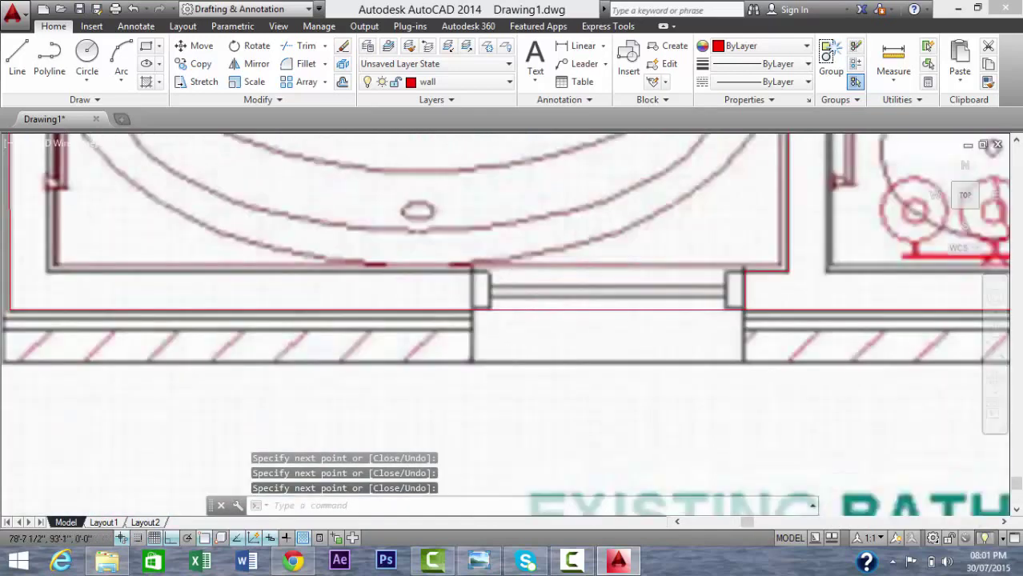
{"action": "scroll", "coordinate": [456, 272], "scroll_direction": "up", "scroll_amount": 2}
{"action": "scroll", "coordinate": [579, 272], "scroll_direction": "down", "scroll_amount": 4}
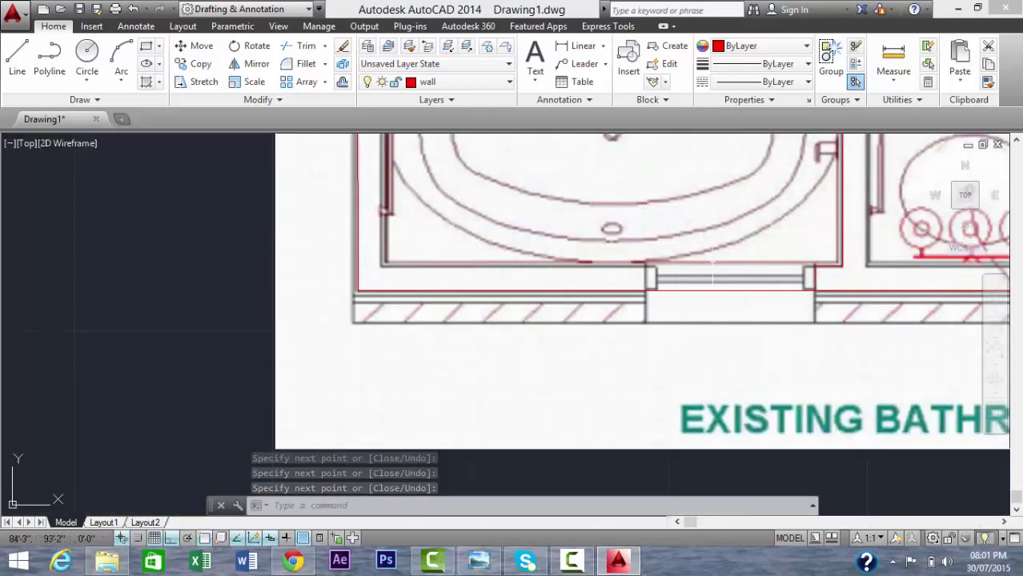
{"action": "scroll", "coordinate": [872, 271], "scroll_direction": "up", "scroll_amount": 4}
{"action": "key", "text": "Return"}
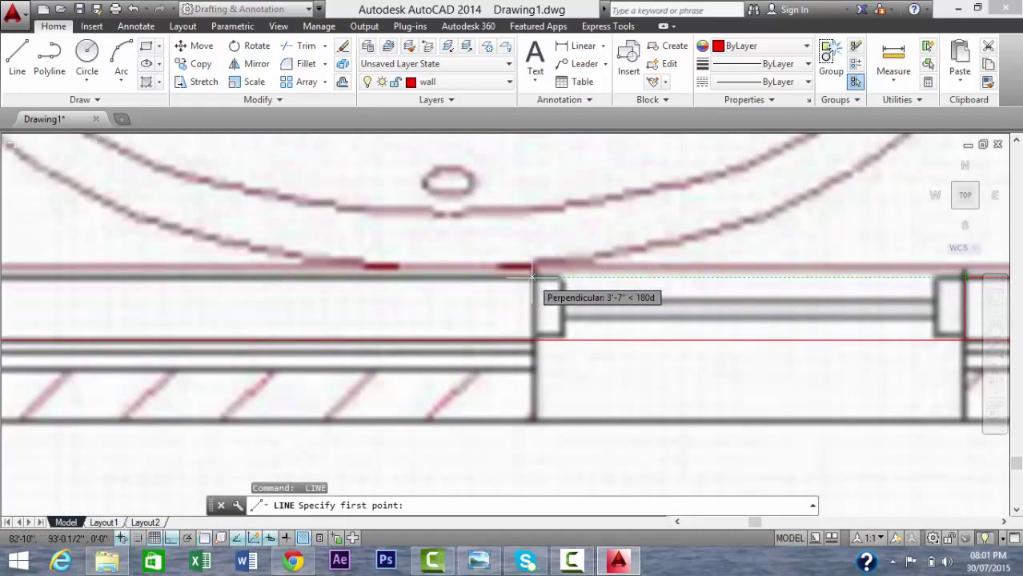
{"action": "left_click", "coordinate": [532, 278]}
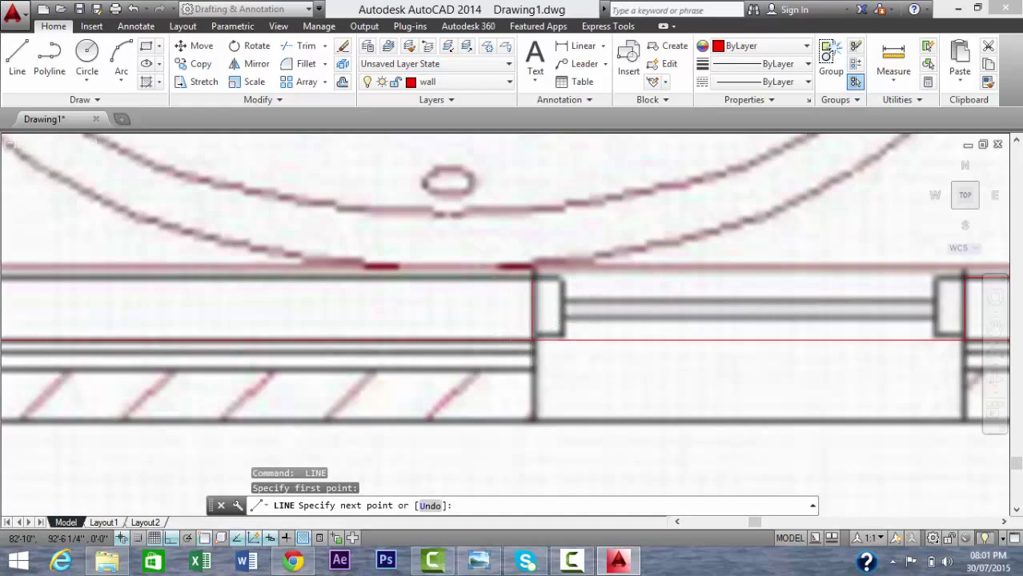
{"action": "left_click", "coordinate": [532, 340]}
{"action": "key", "text": "Return"}
{"action": "key", "text": "Return"}
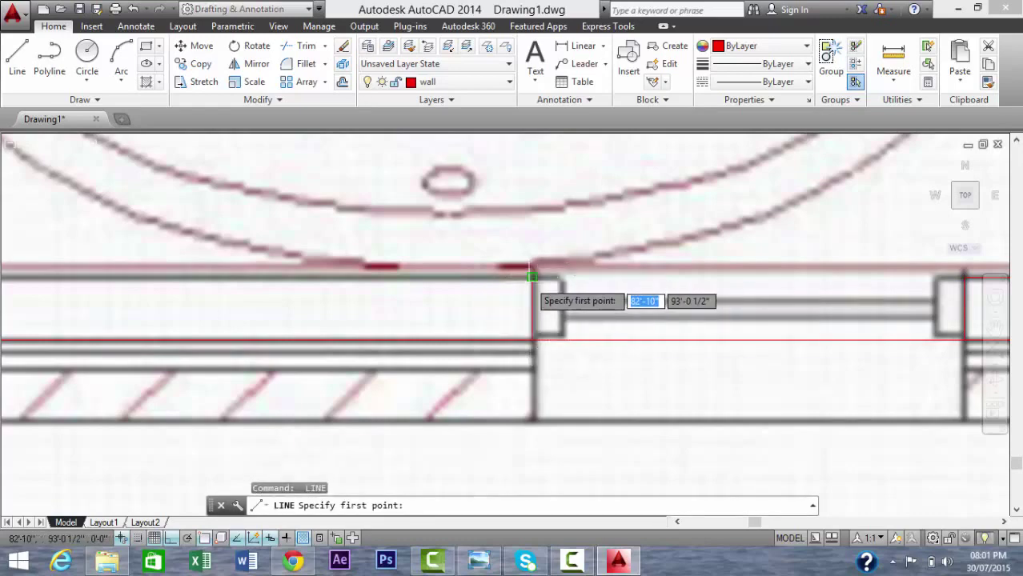
Step: Start a new wall line at the bottom corner and run it left to the bottom-left wall
{"action": "left_click", "coordinate": [532, 277]}
{"action": "scroll", "coordinate": [196, 310], "scroll_direction": "down", "scroll_amount": 6}
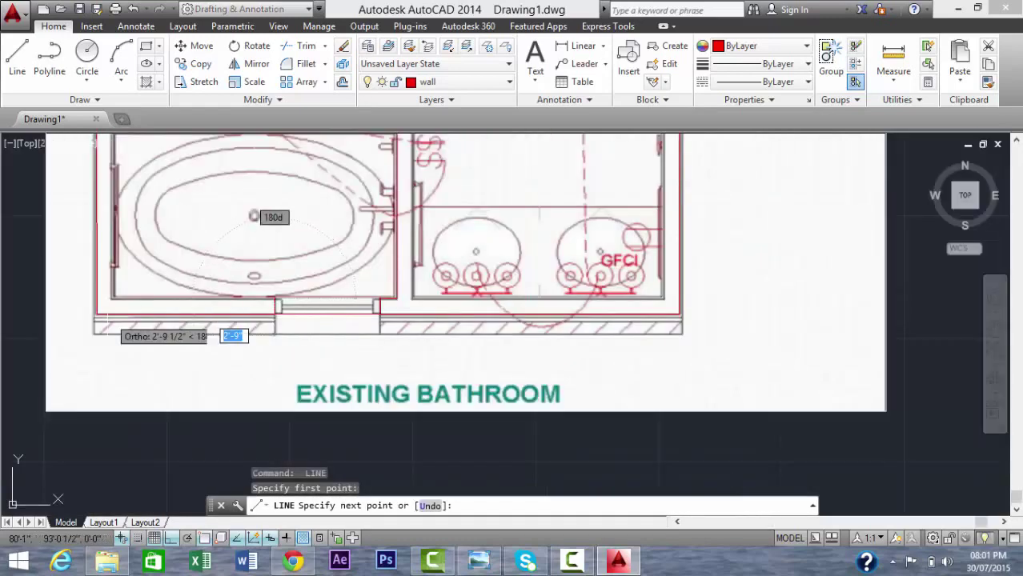
{"action": "scroll", "coordinate": [71, 324], "scroll_direction": "up", "scroll_amount": 5}
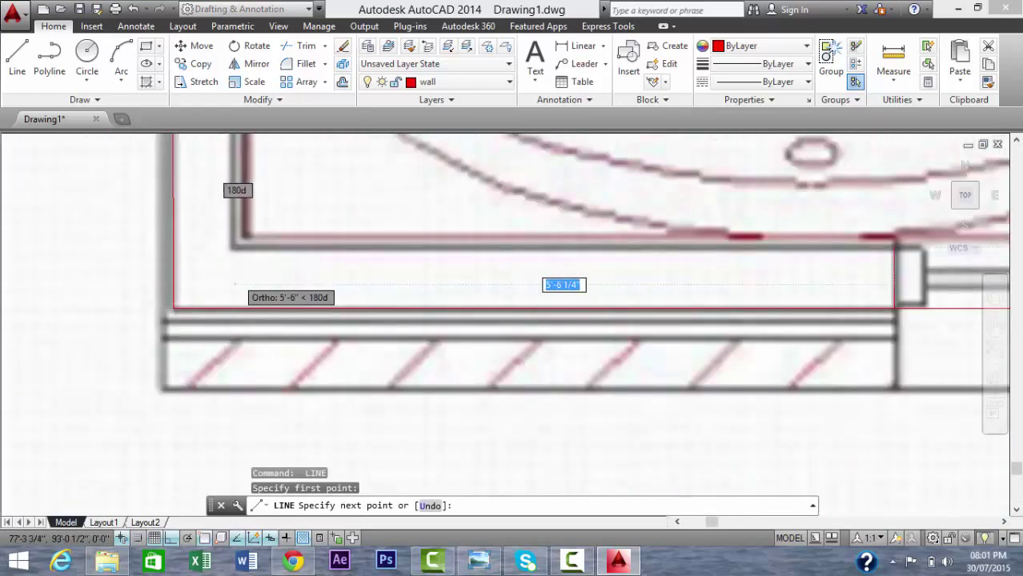
{"action": "left_click", "coordinate": [233, 284]}
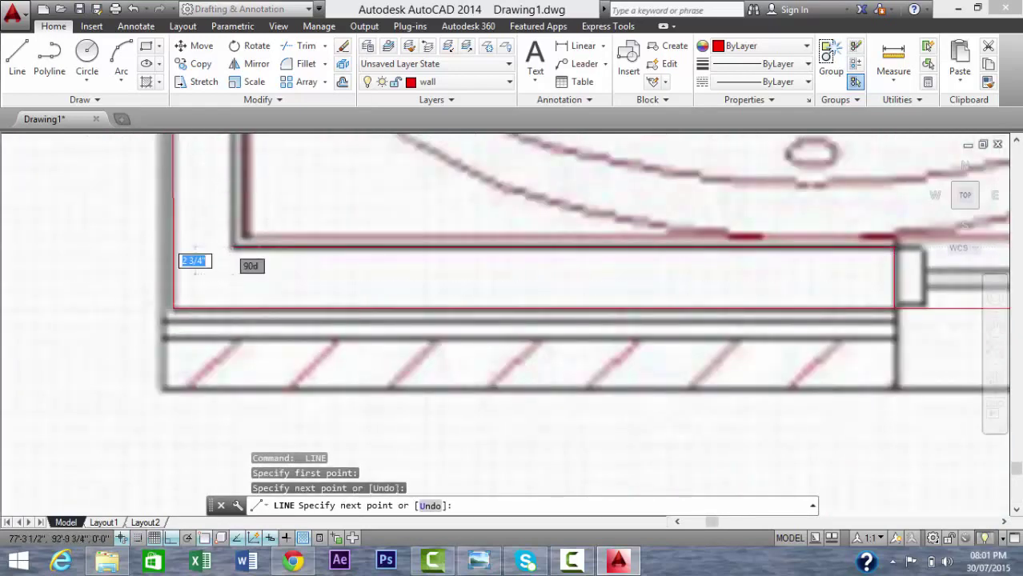
{"action": "scroll", "coordinate": [228, 258], "scroll_direction": "down", "scroll_amount": 3}
{"action": "scroll", "coordinate": [228, 257], "scroll_direction": "down", "scroll_amount": 3}
{"action": "scroll", "coordinate": [232, 248], "scroll_direction": "down", "scroll_amount": 2}
{"action": "scroll", "coordinate": [240, 244], "scroll_direction": "up", "scroll_amount": 2}
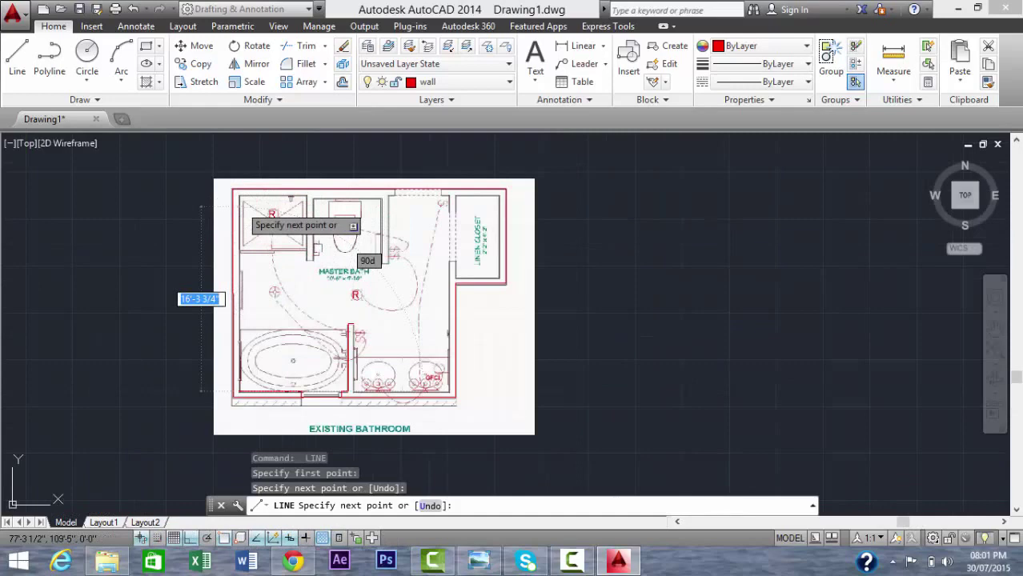
{"action": "scroll", "coordinate": [256, 224], "scroll_direction": "up", "scroll_amount": 3}
{"action": "scroll", "coordinate": [193, 171], "scroll_direction": "up", "scroll_amount": 2}
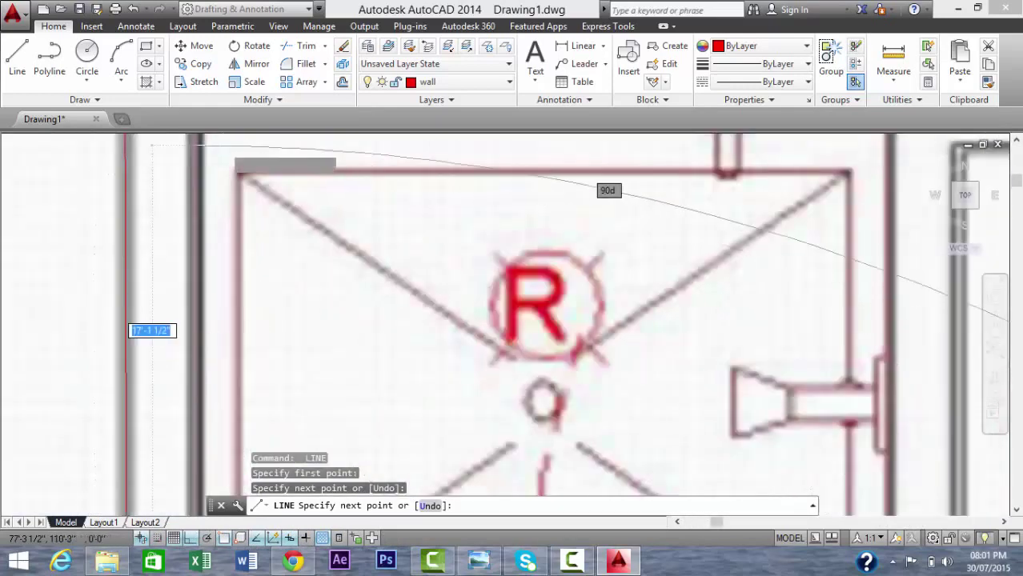
{"action": "scroll", "coordinate": [188, 168], "scroll_direction": "down", "scroll_amount": 3}
{"action": "scroll", "coordinate": [175, 166], "scroll_direction": "up", "scroll_amount": 5}
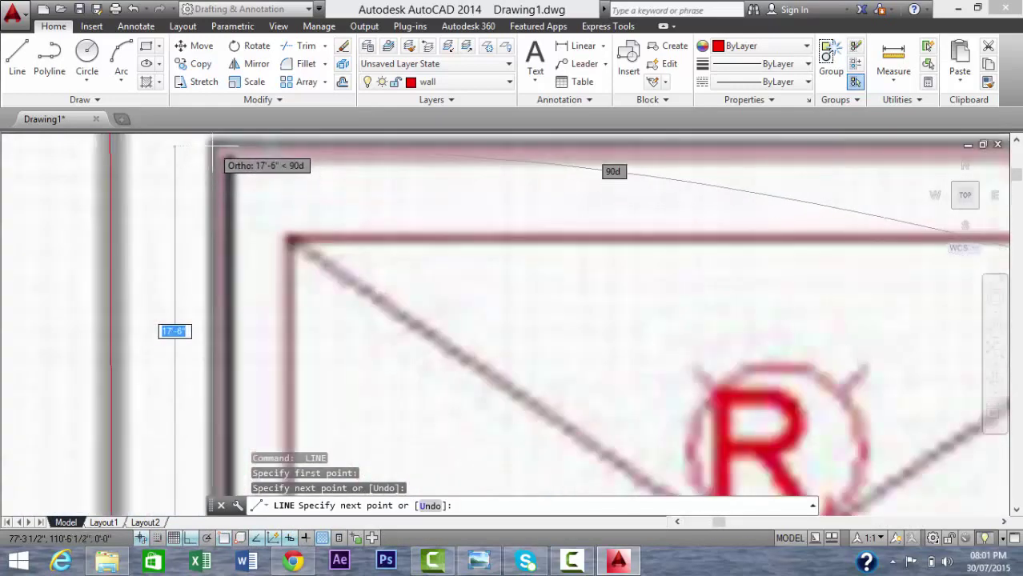
Step: Continue the wall line from the top-left corner and down the shower partition
{"action": "left_click", "coordinate": [214, 144]}
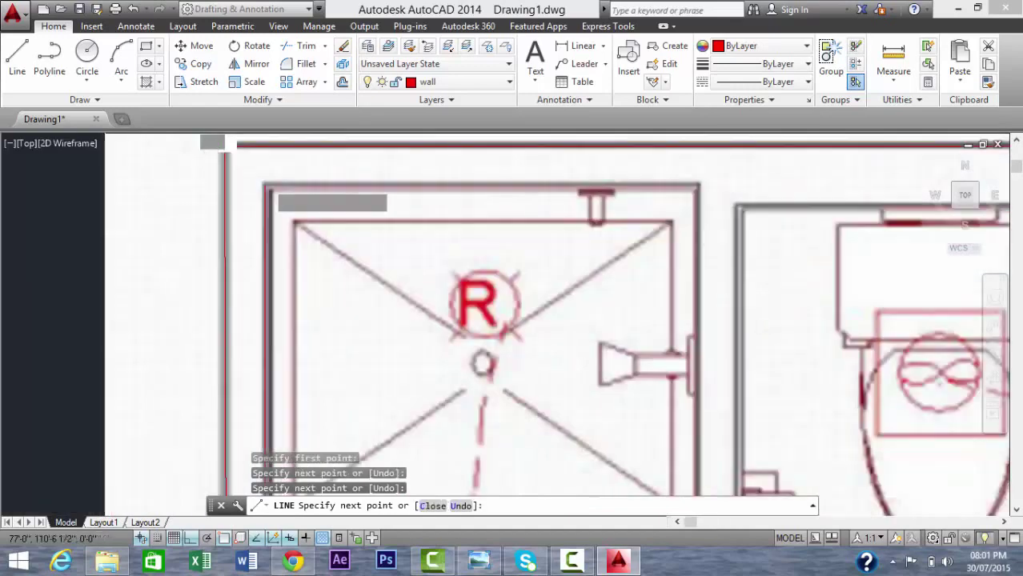
{"action": "scroll", "coordinate": [216, 144], "scroll_direction": "down", "scroll_amount": 3}
{"action": "scroll", "coordinate": [704, 148], "scroll_direction": "up", "scroll_amount": 2}
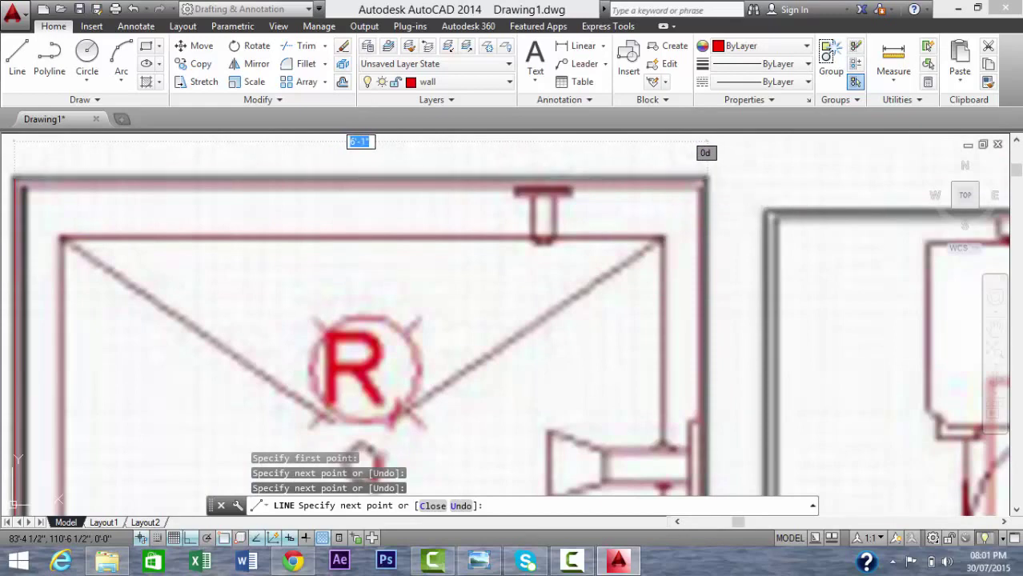
{"action": "scroll", "coordinate": [669, 180], "scroll_direction": "down", "scroll_amount": 2}
{"action": "scroll", "coordinate": [669, 179], "scroll_direction": "down", "scroll_amount": 2}
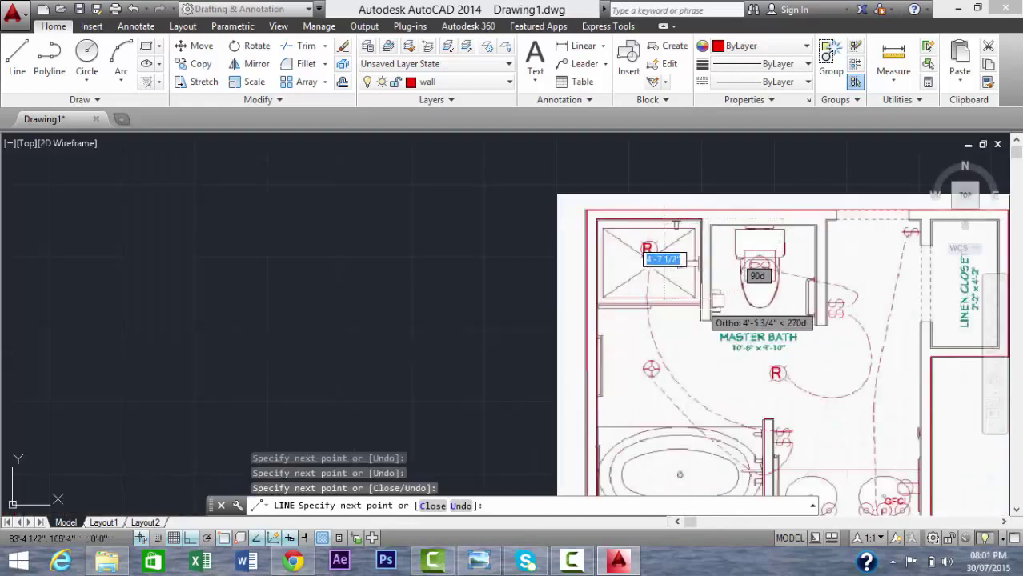
{"action": "scroll", "coordinate": [658, 328], "scroll_direction": "up", "scroll_amount": 4}
{"action": "scroll", "coordinate": [686, 282], "scroll_direction": "up", "scroll_amount": 2}
{"action": "scroll", "coordinate": [687, 216], "scroll_direction": "up", "scroll_amount": 4}
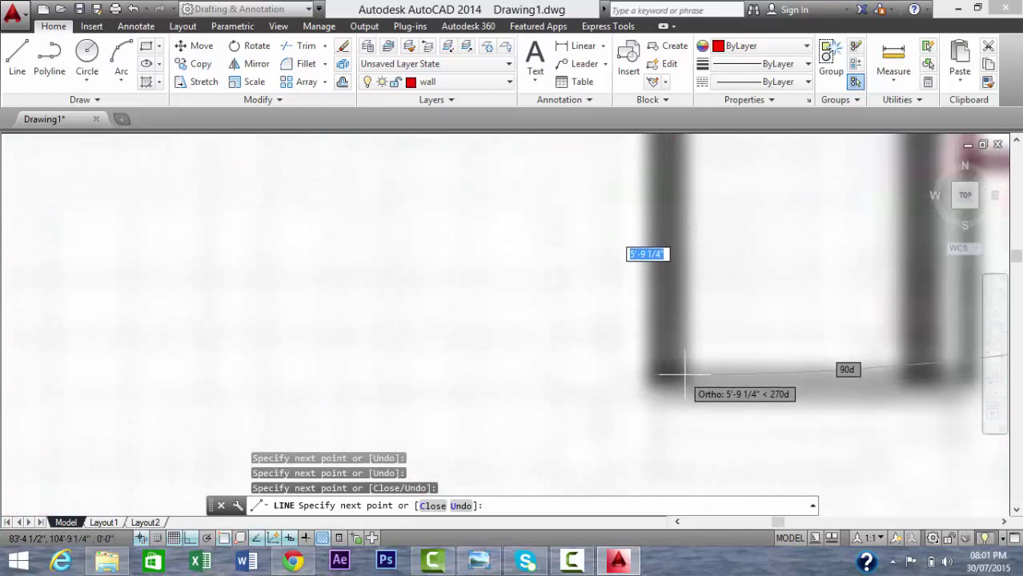
{"action": "left_click", "coordinate": [685, 373]}
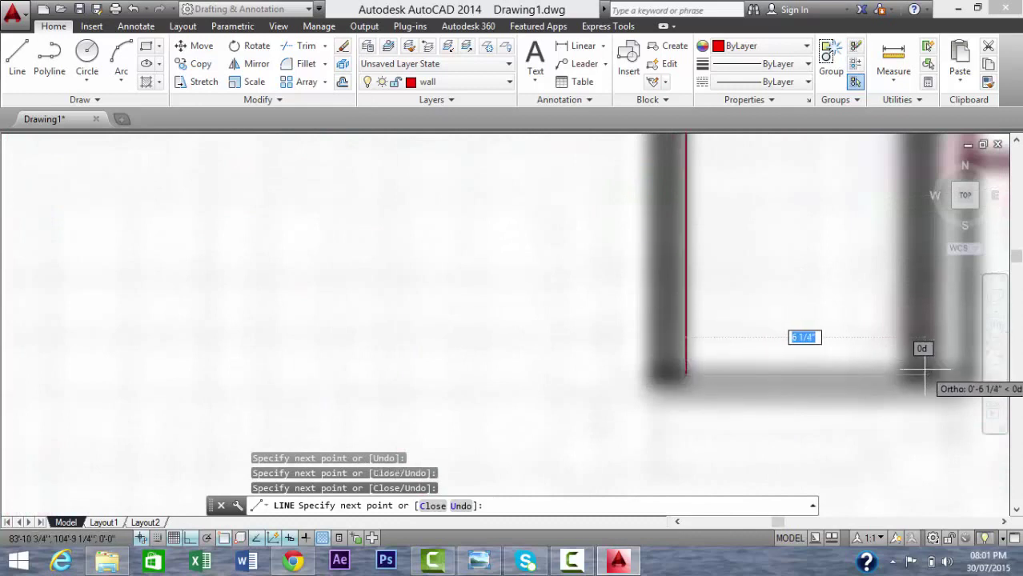
Step: Trace across the partition's end and back up to the top wall
{"action": "left_click", "coordinate": [925, 374]}
{"action": "scroll", "coordinate": [925, 374], "scroll_direction": "down", "scroll_amount": 2}
{"action": "scroll", "coordinate": [920, 377], "scroll_direction": "down", "scroll_amount": 2}
{"action": "scroll", "coordinate": [918, 368], "scroll_direction": "down", "scroll_amount": 2}
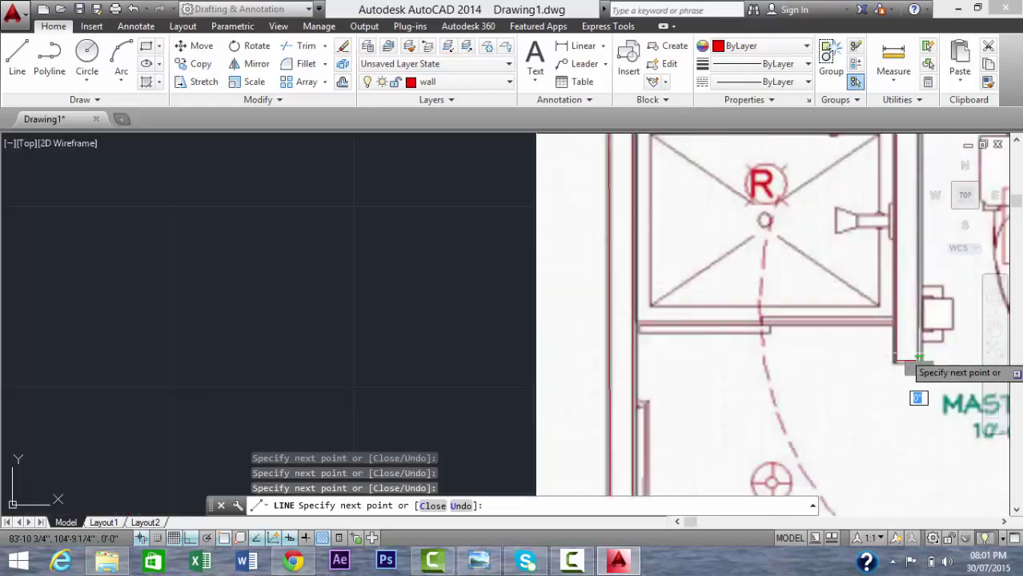
{"action": "scroll", "coordinate": [912, 348], "scroll_direction": "down", "scroll_amount": 2}
{"action": "scroll", "coordinate": [892, 244], "scroll_direction": "up", "scroll_amount": 2}
{"action": "scroll", "coordinate": [886, 242], "scroll_direction": "up", "scroll_amount": 2}
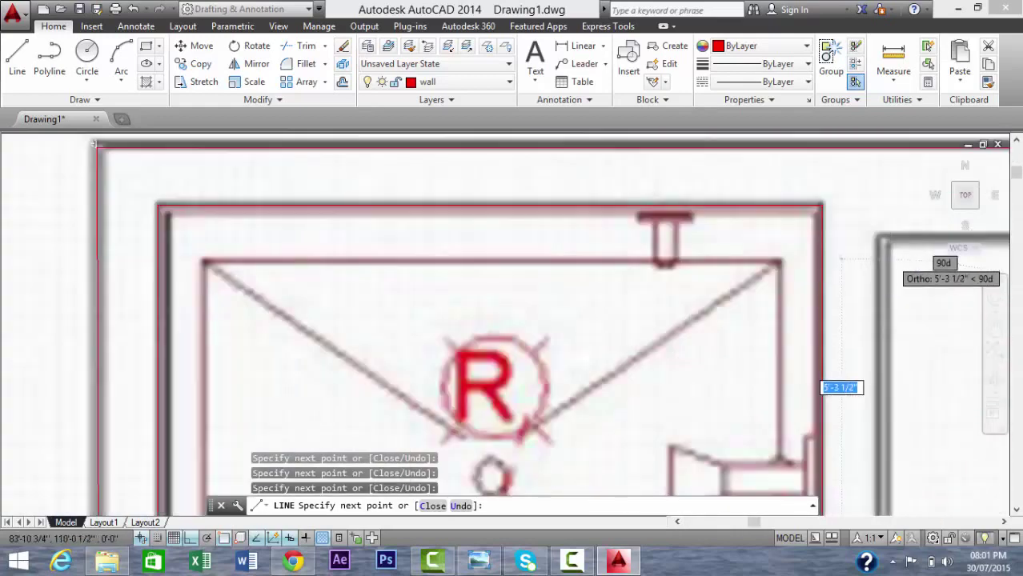
{"action": "scroll", "coordinate": [880, 241], "scroll_direction": "up", "scroll_amount": 2}
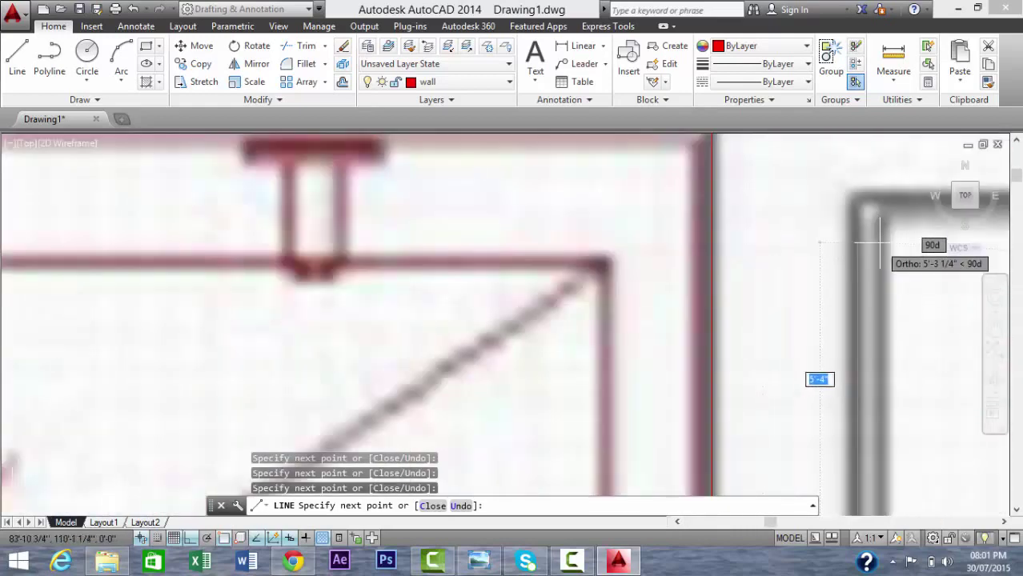
{"action": "left_click", "coordinate": [857, 200]}
Step: Run the wall line down beside the toilet partition
{"action": "scroll", "coordinate": [857, 204], "scroll_direction": "down", "scroll_amount": 2}
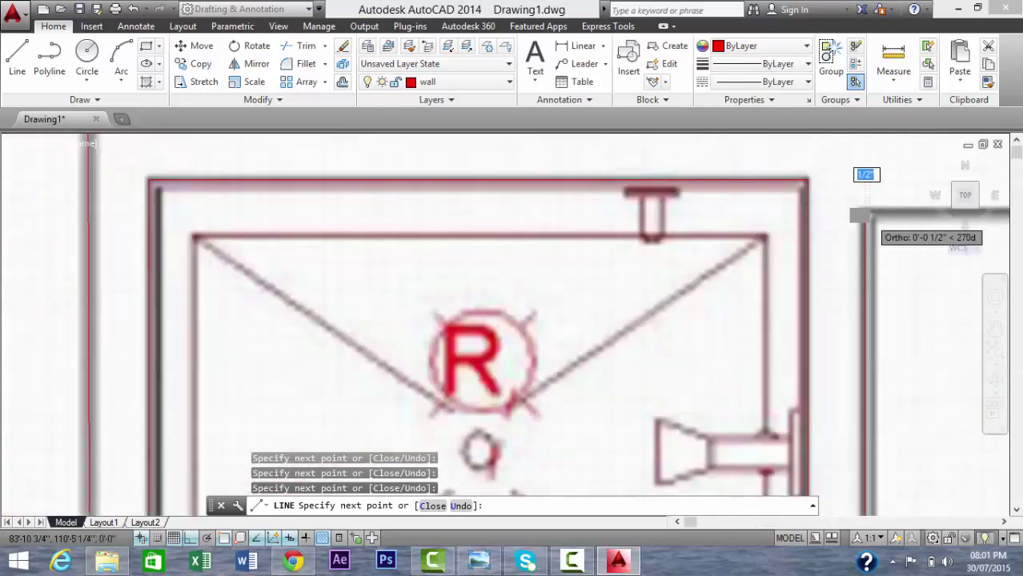
{"action": "scroll", "coordinate": [860, 216], "scroll_direction": "down", "scroll_amount": 2}
{"action": "scroll", "coordinate": [854, 256], "scroll_direction": "down", "scroll_amount": 2}
{"action": "scroll", "coordinate": [912, 272], "scroll_direction": "up", "scroll_amount": 2}
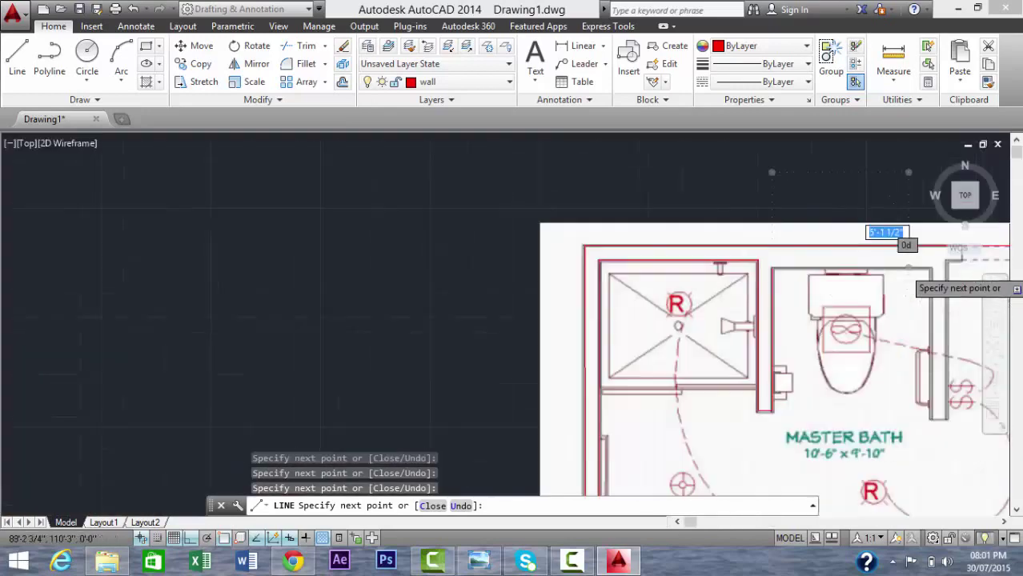
{"action": "scroll", "coordinate": [953, 264], "scroll_direction": "up", "scroll_amount": 2}
{"action": "scroll", "coordinate": [989, 227], "scroll_direction": "up", "scroll_amount": 3}
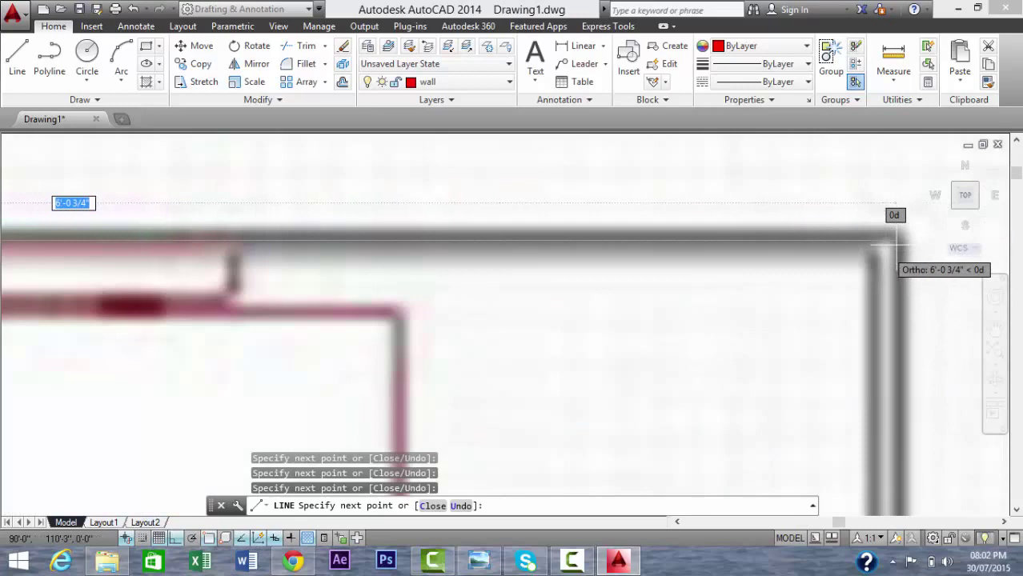
{"action": "scroll", "coordinate": [888, 264], "scroll_direction": "down", "scroll_amount": 2}
{"action": "scroll", "coordinate": [896, 280], "scroll_direction": "down", "scroll_amount": 2}
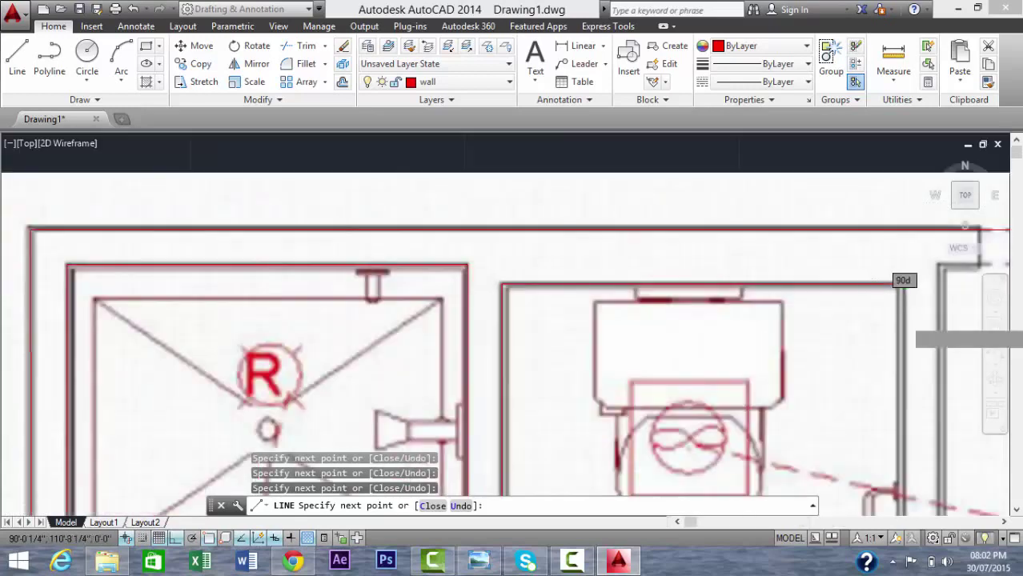
{"action": "scroll", "coordinate": [905, 304], "scroll_direction": "down", "scroll_amount": 2}
{"action": "scroll", "coordinate": [900, 452], "scroll_direction": "up", "scroll_amount": 1}
{"action": "scroll", "coordinate": [900, 453], "scroll_direction": "up", "scroll_amount": 5}
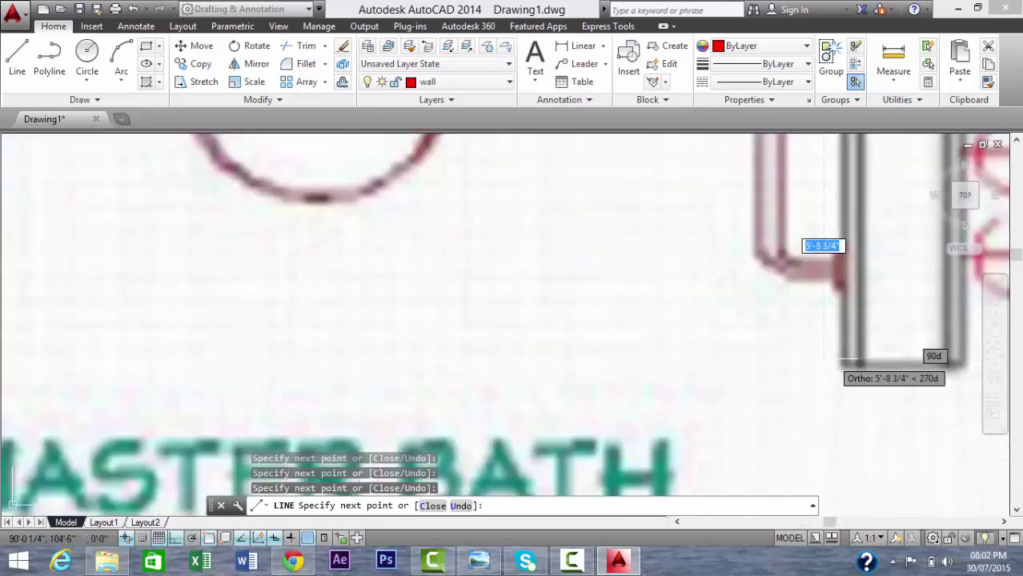
{"action": "left_click", "coordinate": [861, 365]}
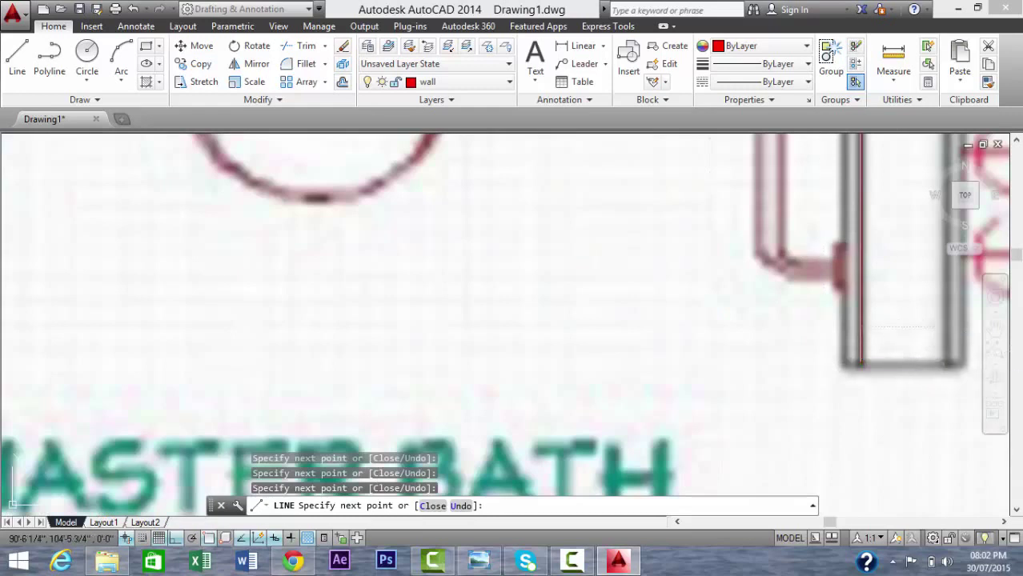
{"action": "scroll", "coordinate": [942, 362], "scroll_direction": "down", "scroll_amount": 3}
Step: Zoom in and carry the red wall line to the corner at the closet-side notch
{"action": "scroll", "coordinate": [943, 362], "scroll_direction": "down", "scroll_amount": 2}
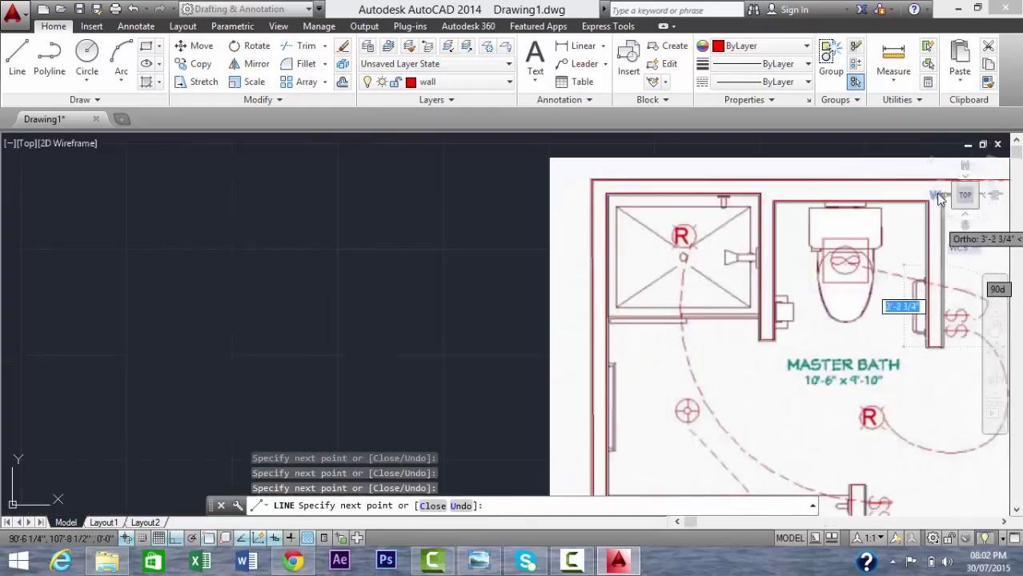
{"action": "scroll", "coordinate": [904, 288], "scroll_direction": "down", "scroll_amount": 4}
{"action": "scroll", "coordinate": [909, 240], "scroll_direction": "up", "scroll_amount": 6}
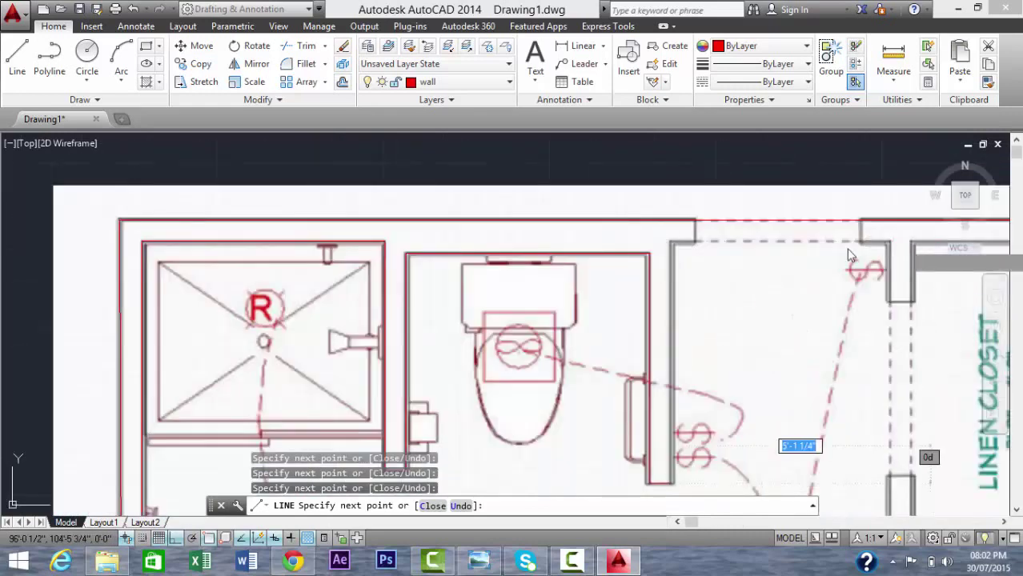
{"action": "scroll", "coordinate": [632, 272], "scroll_direction": "up", "scroll_amount": 3}
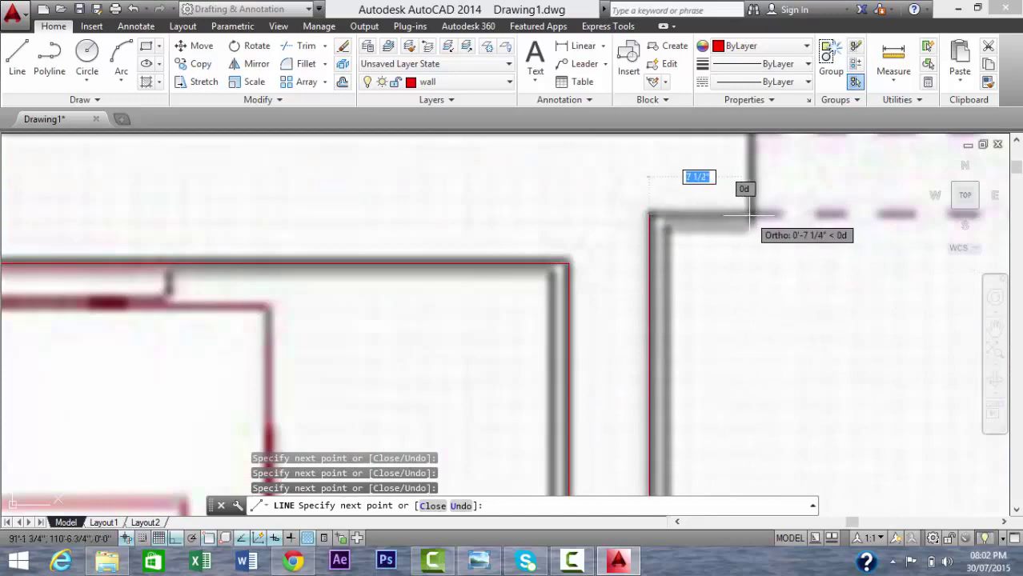
{"action": "scroll", "coordinate": [749, 214], "scroll_direction": "down", "scroll_amount": 4}
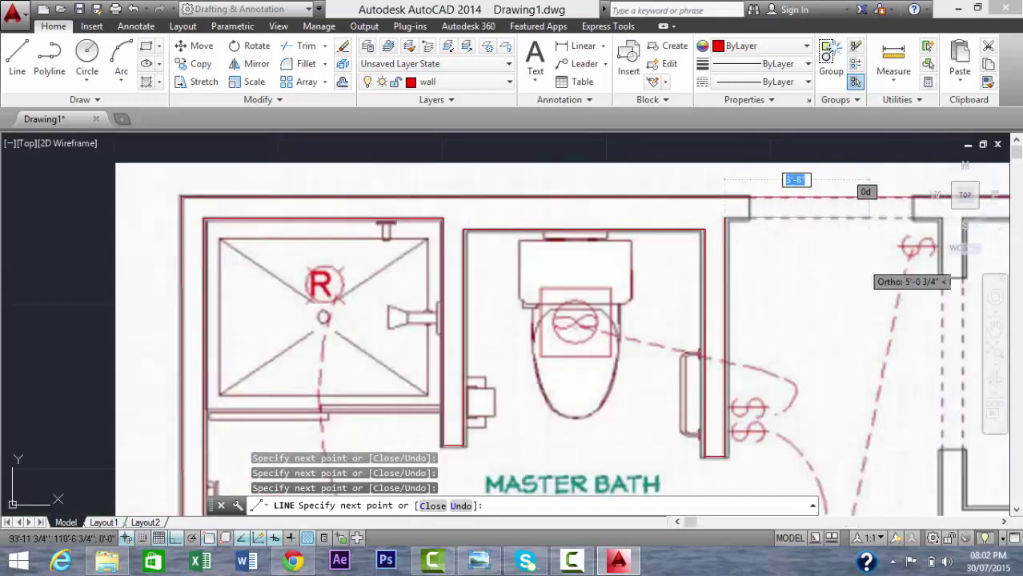
{"action": "scroll", "coordinate": [870, 272], "scroll_direction": "down", "scroll_amount": 3}
{"action": "scroll", "coordinate": [876, 215], "scroll_direction": "up", "scroll_amount": 4}
{"action": "scroll", "coordinate": [880, 216], "scroll_direction": "up", "scroll_amount": 3}
{"action": "scroll", "coordinate": [888, 218], "scroll_direction": "up", "scroll_amount": 3}
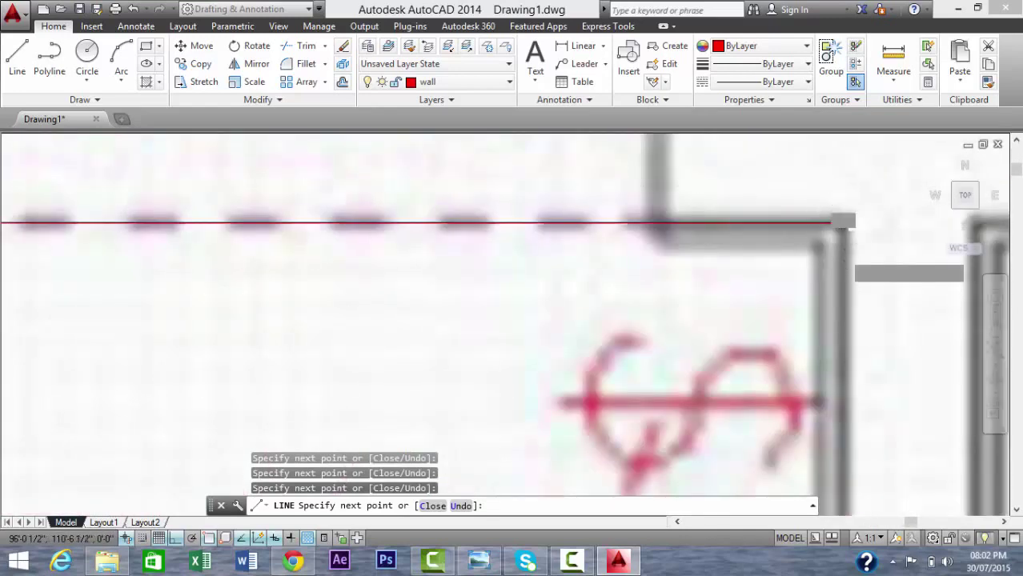
{"action": "scroll", "coordinate": [836, 222], "scroll_direction": "down", "scroll_amount": 3}
{"action": "scroll", "coordinate": [840, 240], "scroll_direction": "down", "scroll_amount": 3}
{"action": "scroll", "coordinate": [842, 384], "scroll_direction": "up", "scroll_amount": 2}
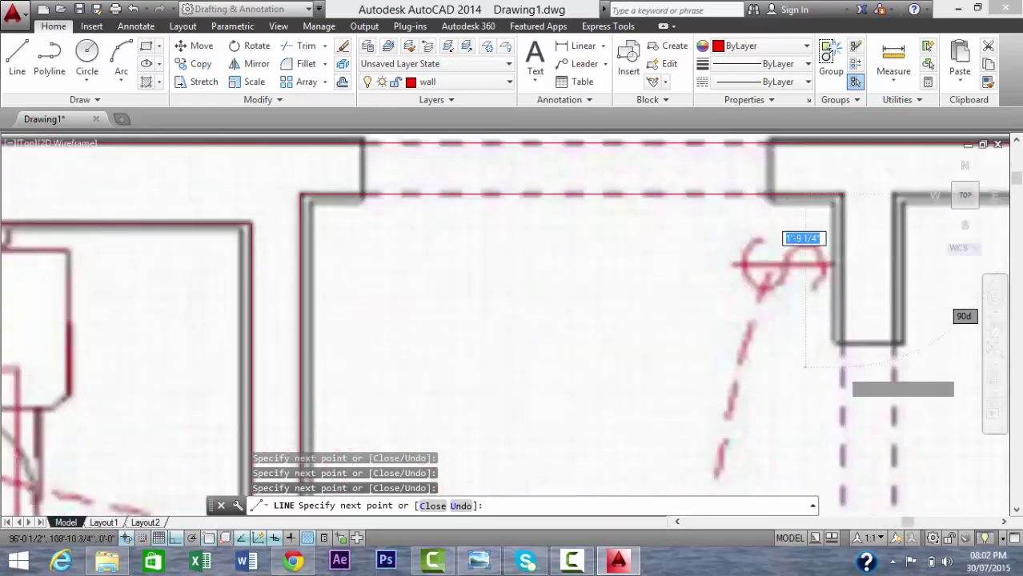
{"action": "scroll", "coordinate": [840, 352], "scroll_direction": "up", "scroll_amount": 3}
{"action": "left_click", "coordinate": [840, 346]}
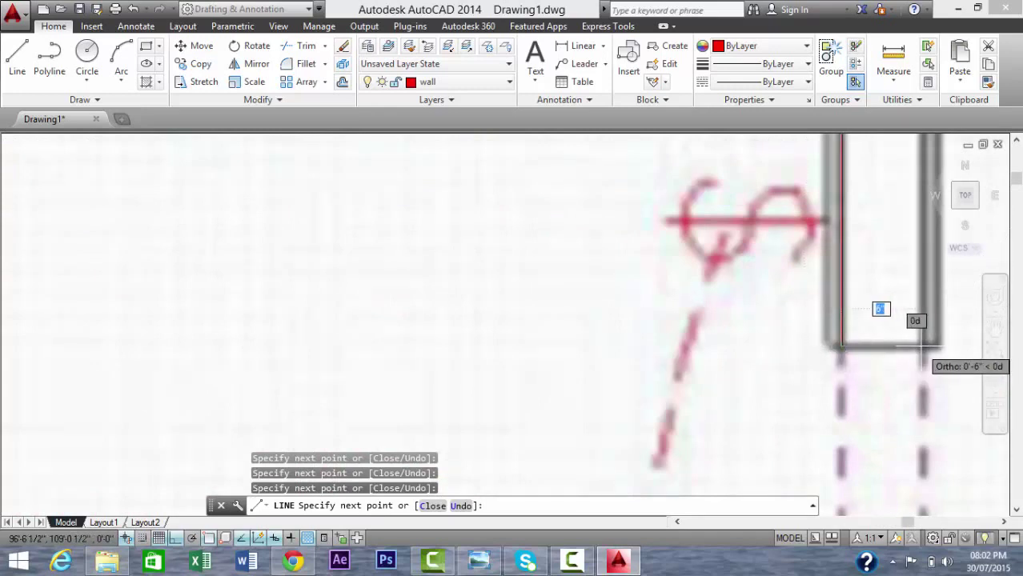
Step: Extend the red wall line right along the inner top wall line
{"action": "scroll", "coordinate": [933, 346], "scroll_direction": "down", "scroll_amount": 3}
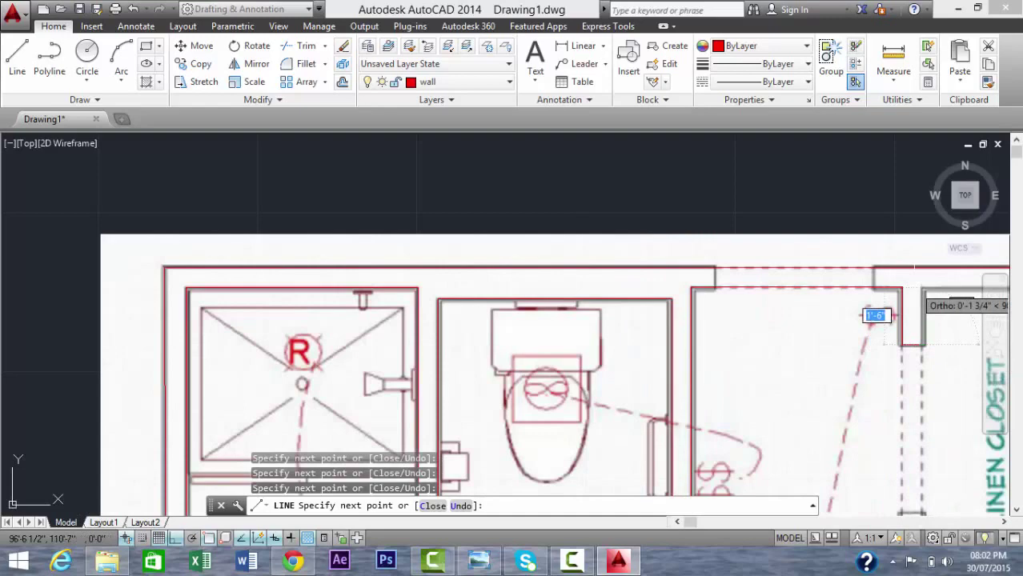
{"action": "scroll", "coordinate": [920, 304], "scroll_direction": "up", "scroll_amount": 5}
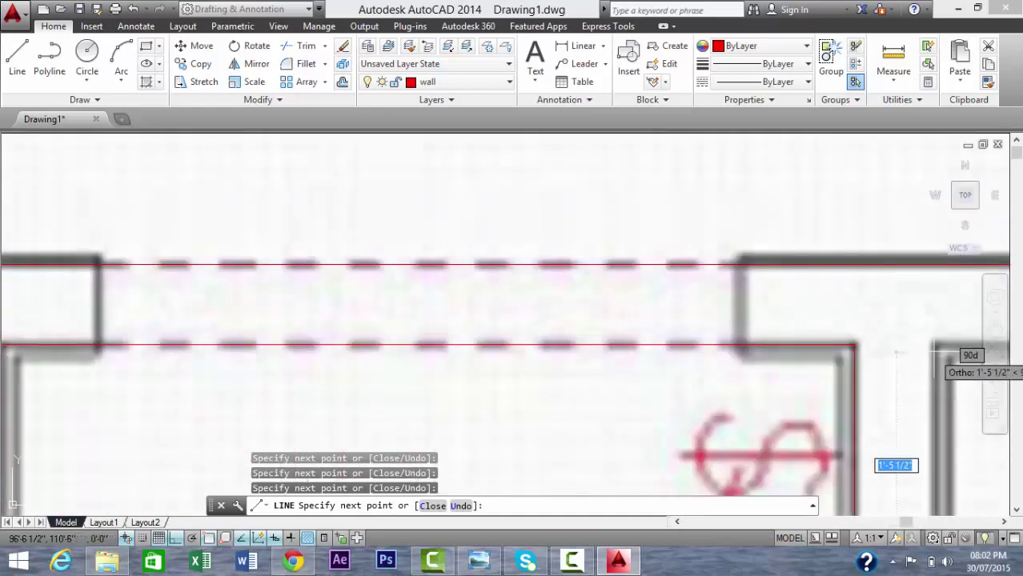
{"action": "scroll", "coordinate": [933, 347], "scroll_direction": "down", "scroll_amount": 3}
{"action": "scroll", "coordinate": [933, 341], "scroll_direction": "down", "scroll_amount": 1}
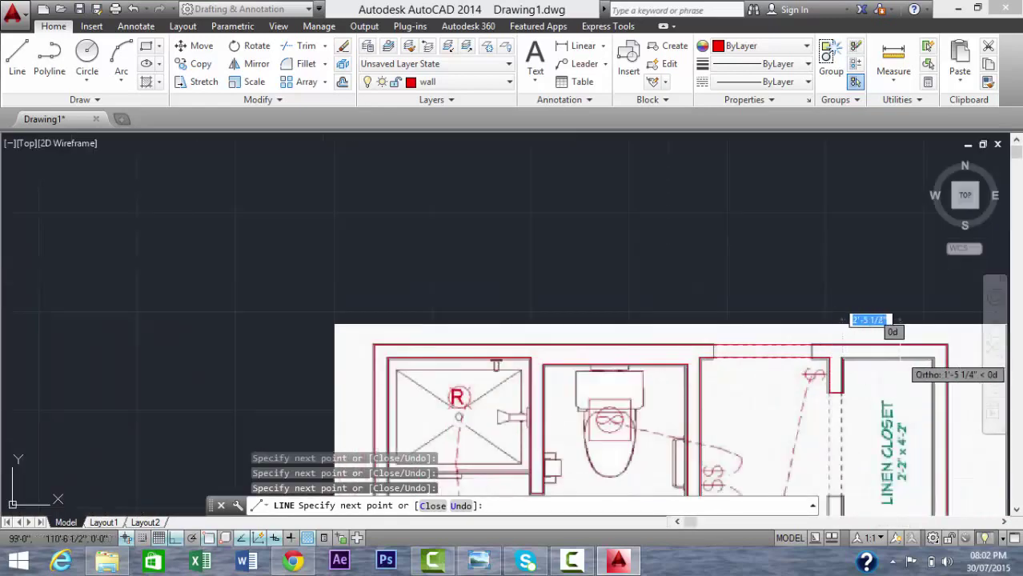
{"action": "scroll", "coordinate": [933, 331], "scroll_direction": "up", "scroll_amount": 4}
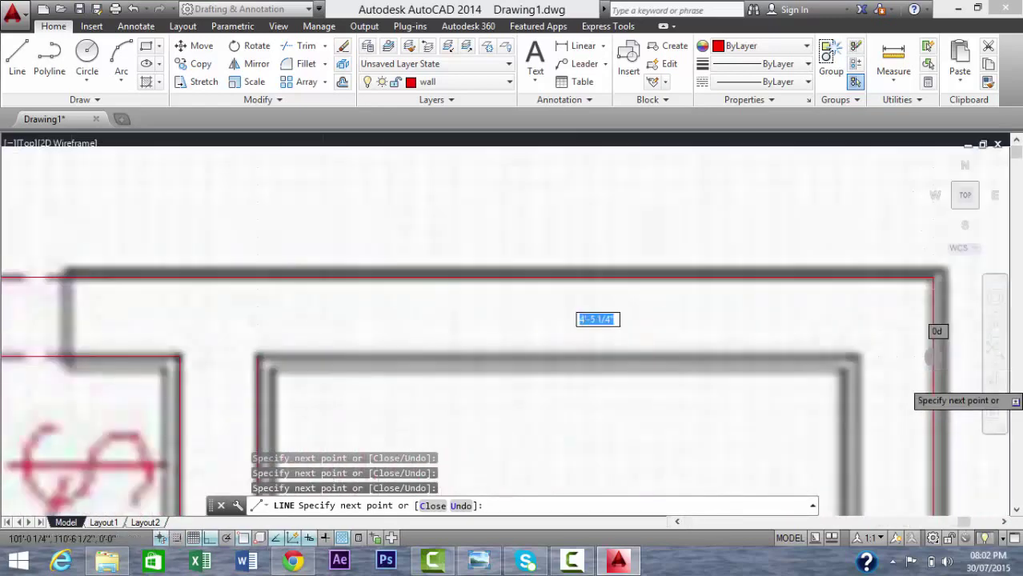
{"action": "left_click", "coordinate": [858, 356]}
Step: Run the red wall line down the linen closet's right side to its lower corner
{"action": "scroll", "coordinate": [858, 356], "scroll_direction": "down", "scroll_amount": 2}
{"action": "scroll", "coordinate": [860, 355], "scroll_direction": "down", "scroll_amount": 2}
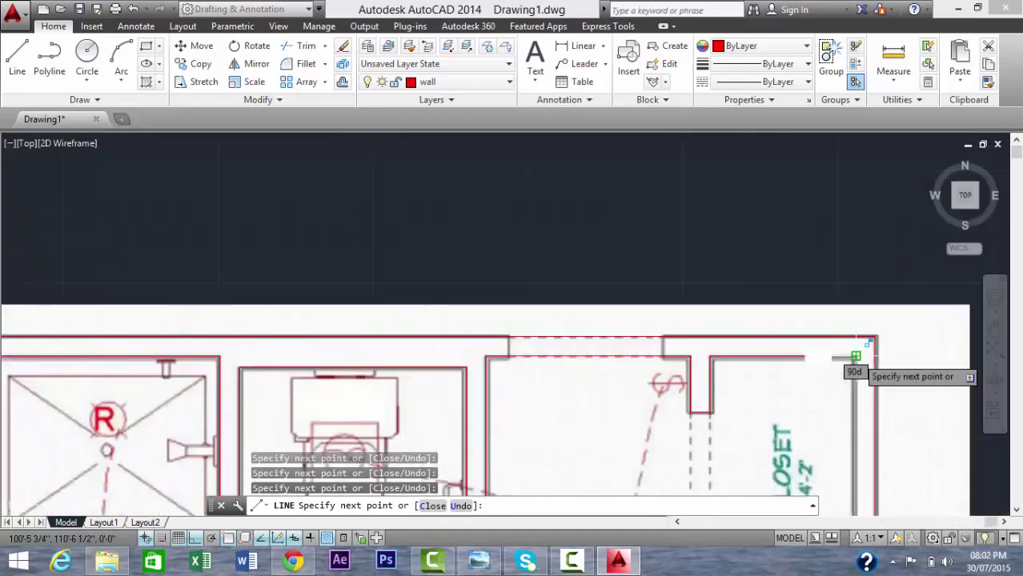
{"action": "scroll", "coordinate": [860, 355], "scroll_direction": "down", "scroll_amount": 2}
{"action": "scroll", "coordinate": [858, 359], "scroll_direction": "down", "scroll_amount": 2}
{"action": "scroll", "coordinate": [860, 373], "scroll_direction": "up", "scroll_amount": 2}
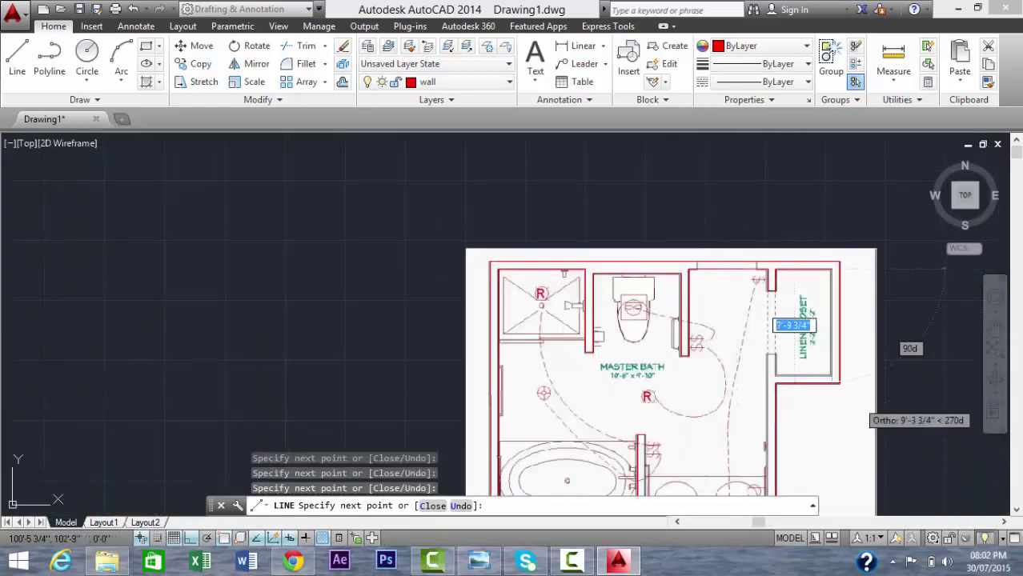
{"action": "scroll", "coordinate": [848, 380], "scroll_direction": "up", "scroll_amount": 2}
{"action": "scroll", "coordinate": [836, 392], "scroll_direction": "up", "scroll_amount": 2}
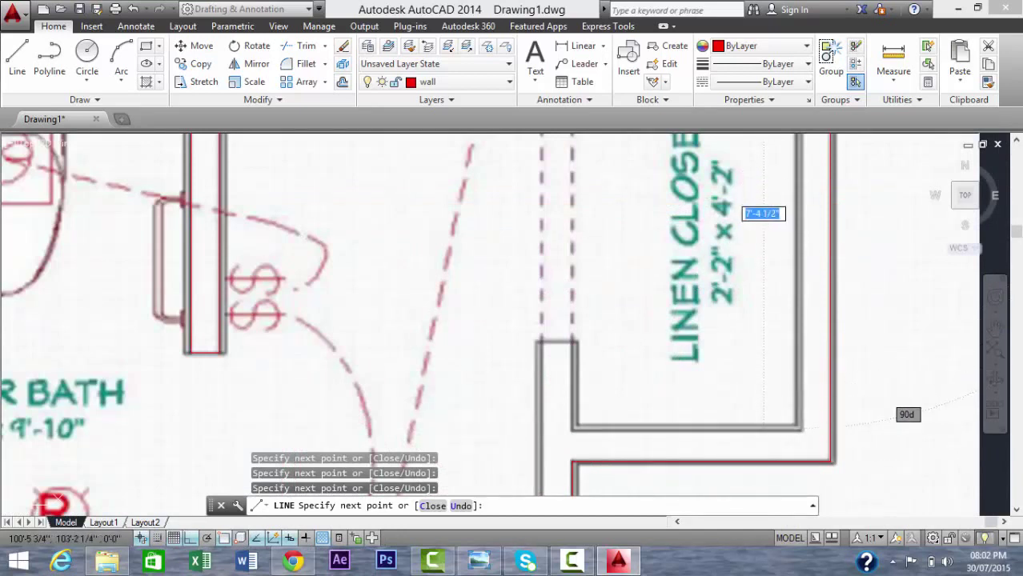
{"action": "left_click", "coordinate": [800, 428]}
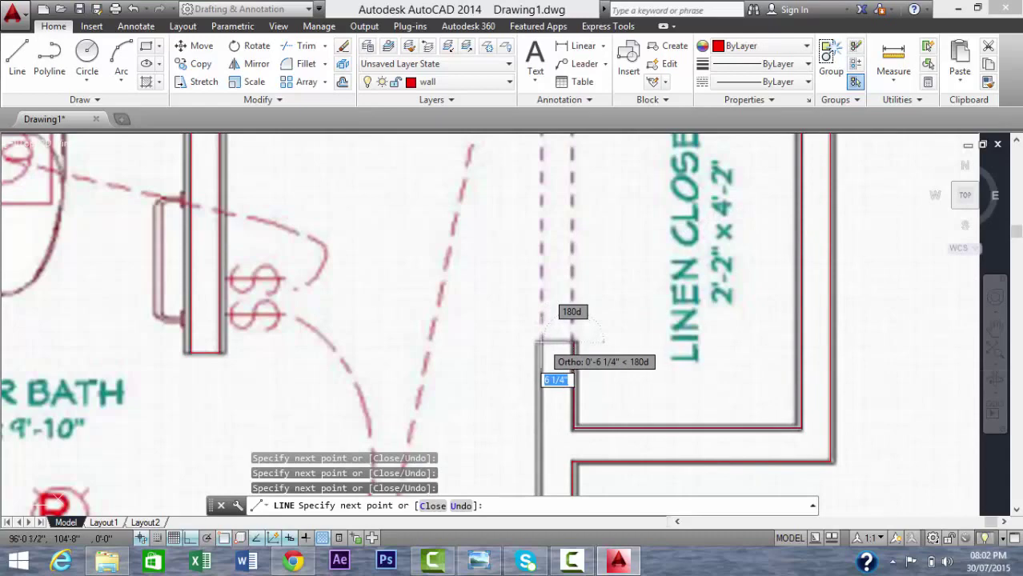
Step: Trace the red wall line along the bottom wall to the bottom-right wall corner
{"action": "scroll", "coordinate": [549, 384], "scroll_direction": "down", "scroll_amount": 4}
{"action": "scroll", "coordinate": [549, 385], "scroll_direction": "down", "scroll_amount": 4}
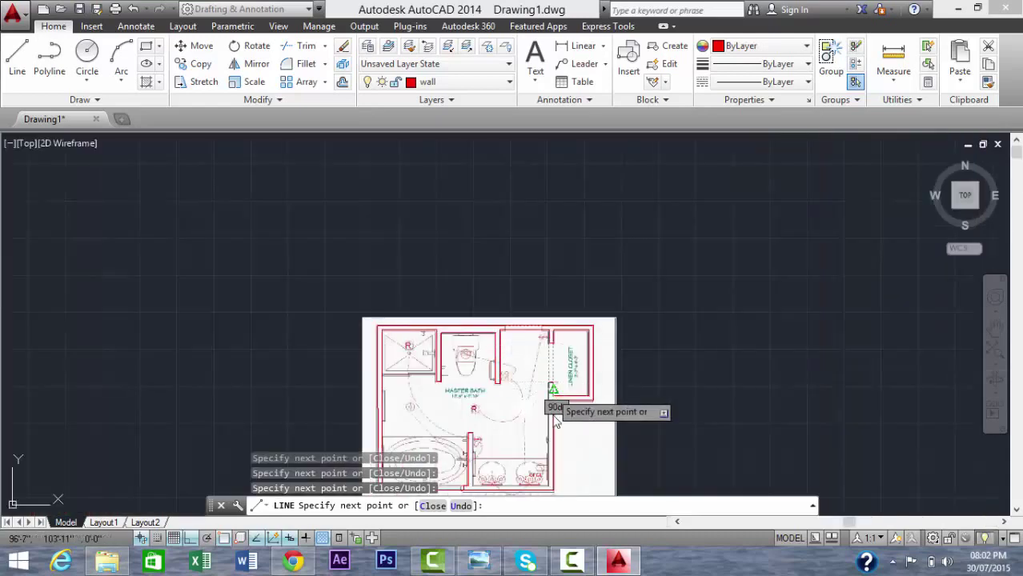
{"action": "scroll", "coordinate": [552, 484], "scroll_direction": "up", "scroll_amount": 3}
{"action": "scroll", "coordinate": [552, 484], "scroll_direction": "up", "scroll_amount": 3}
{"action": "scroll", "coordinate": [556, 416], "scroll_direction": "up", "scroll_amount": 3}
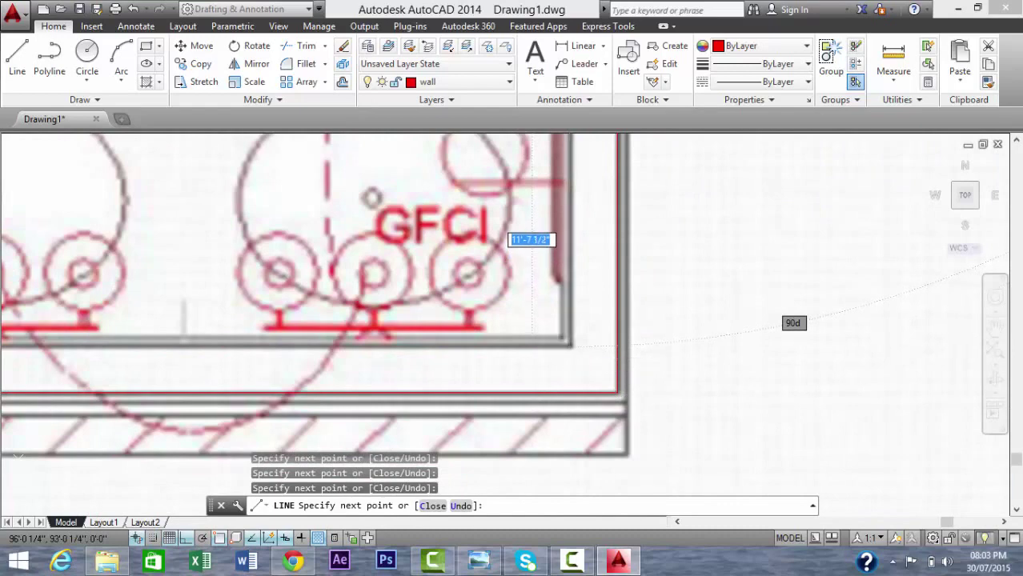
{"action": "left_click", "coordinate": [565, 345]}
Step: Continue the red wall line to the base corner of the partition beside the tub
{"action": "scroll", "coordinate": [320, 368], "scroll_direction": "down", "scroll_amount": 3}
{"action": "scroll", "coordinate": [240, 364], "scroll_direction": "down", "scroll_amount": 2}
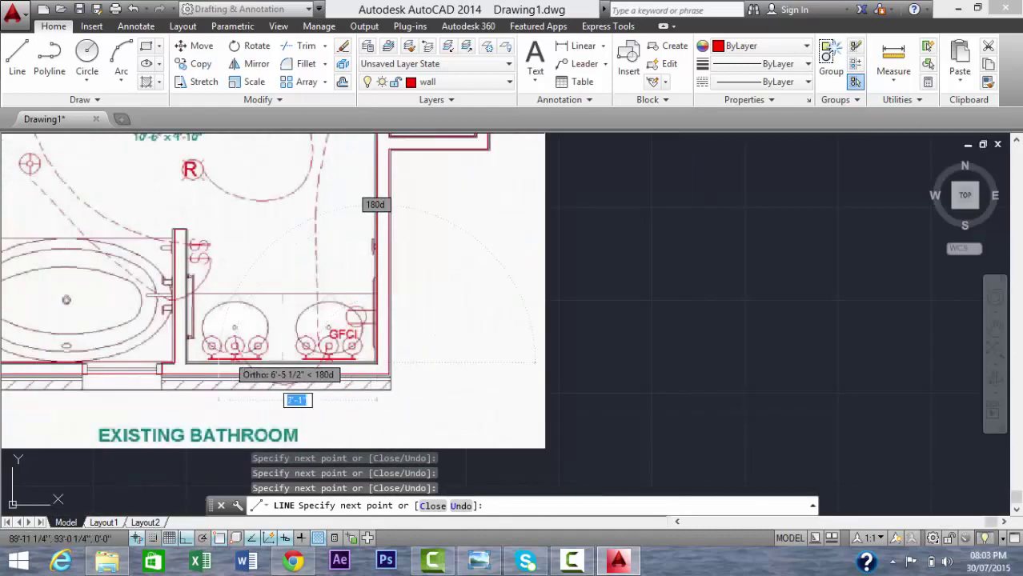
{"action": "scroll", "coordinate": [232, 364], "scroll_direction": "up", "scroll_amount": 2}
{"action": "scroll", "coordinate": [208, 358], "scroll_direction": "up", "scroll_amount": 2}
{"action": "scroll", "coordinate": [184, 352], "scroll_direction": "up", "scroll_amount": 2}
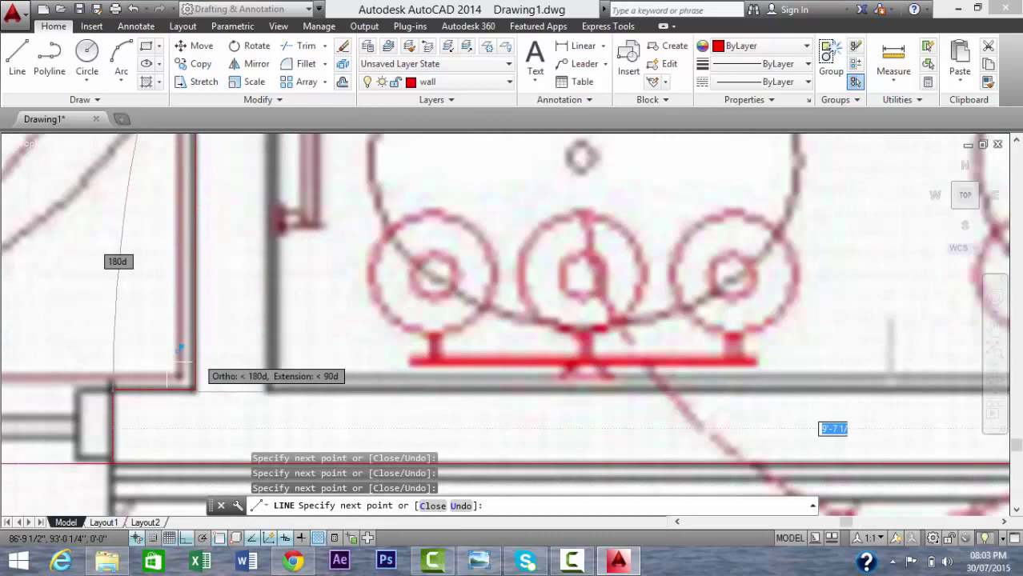
{"action": "left_click", "coordinate": [268, 391]}
Step: Finish the red wall trace at its starting corner and end the LINE command
{"action": "scroll", "coordinate": [264, 384], "scroll_direction": "down", "scroll_amount": 2}
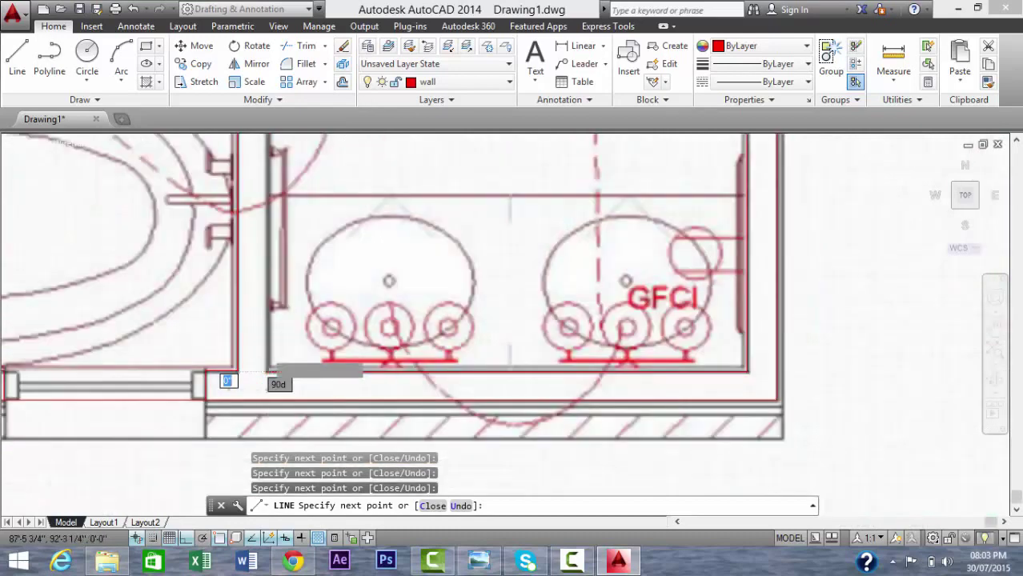
{"action": "scroll", "coordinate": [256, 360], "scroll_direction": "down", "scroll_amount": 2}
{"action": "scroll", "coordinate": [248, 241], "scroll_direction": "up", "scroll_amount": 1}
{"action": "scroll", "coordinate": [249, 240], "scroll_direction": "up", "scroll_amount": 1}
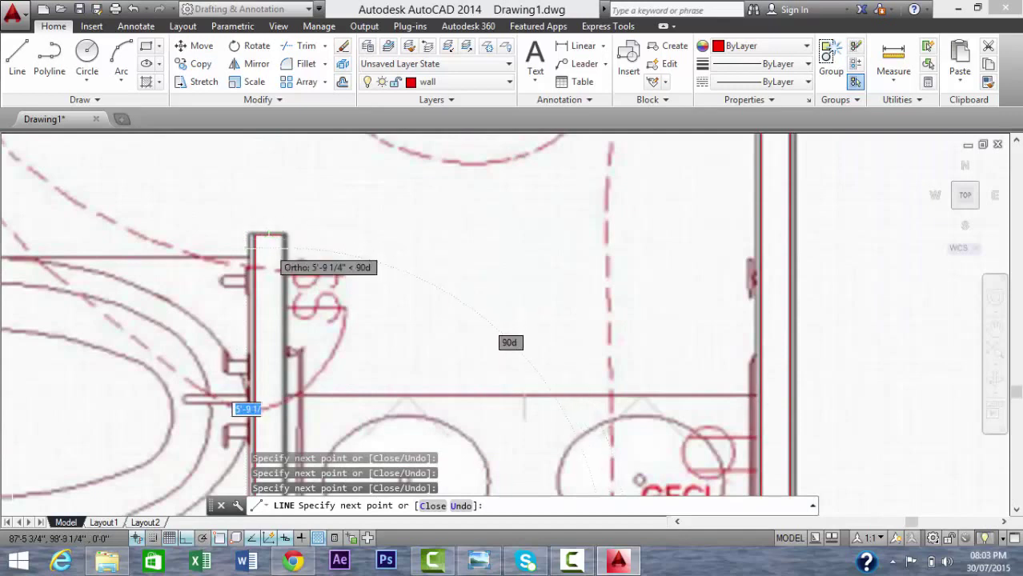
{"action": "scroll", "coordinate": [269, 259], "scroll_direction": "up", "scroll_amount": 2}
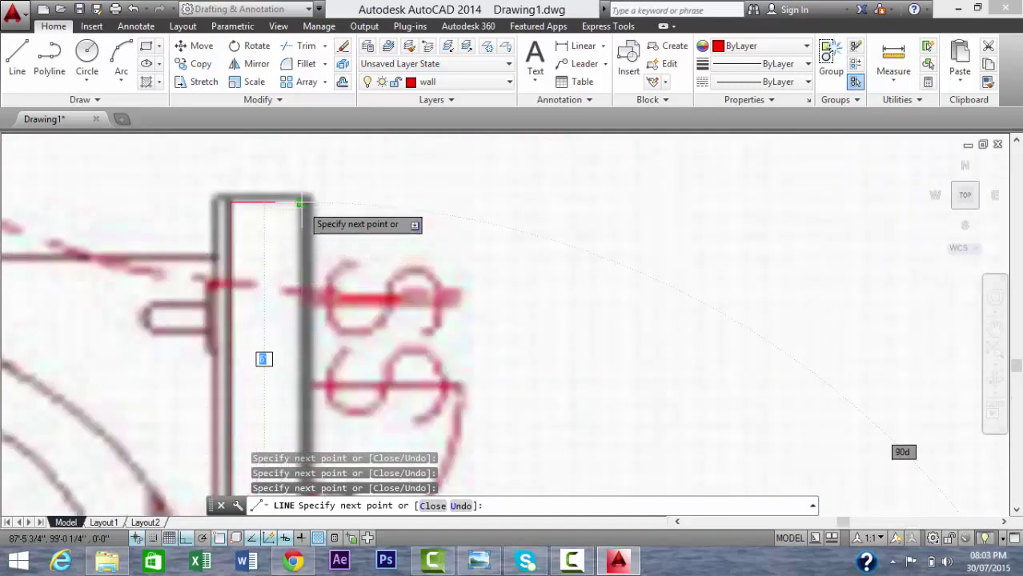
{"action": "scroll", "coordinate": [300, 202], "scroll_direction": "up", "scroll_amount": 2}
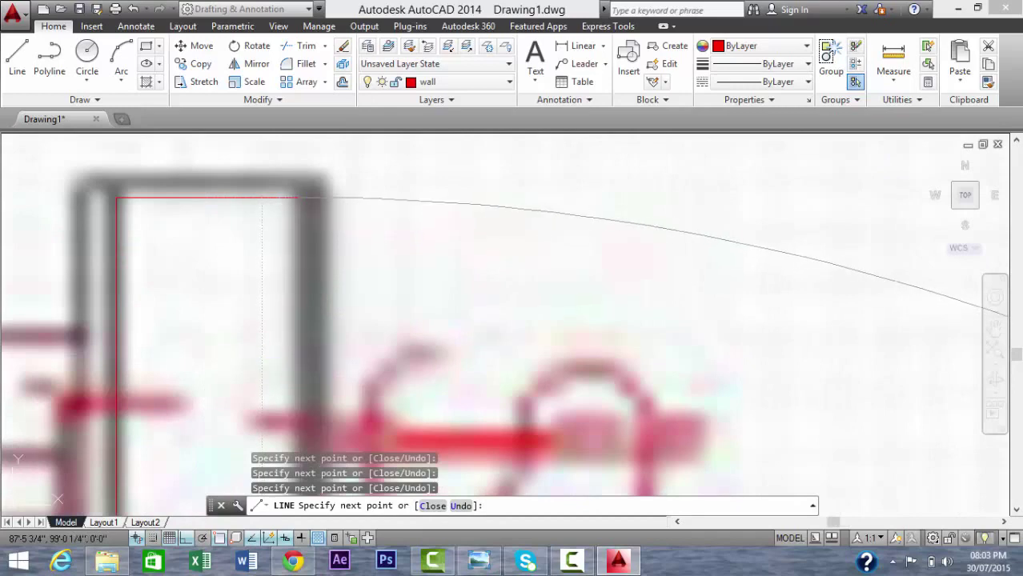
{"action": "key", "text": "Escape"}
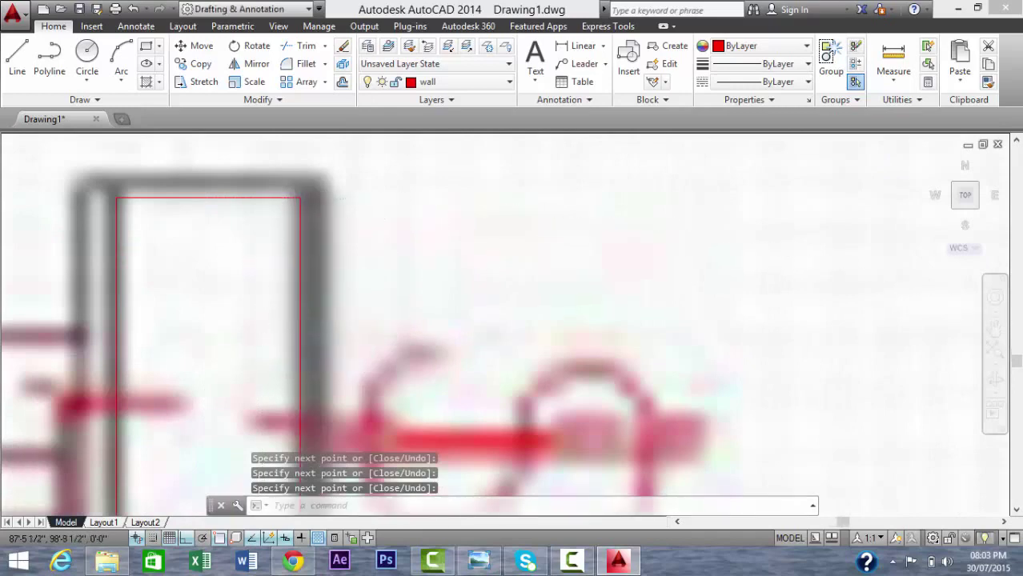
{"action": "scroll", "coordinate": [316, 268], "scroll_direction": "down", "scroll_amount": 2}
{"action": "scroll", "coordinate": [287, 252], "scroll_direction": "down", "scroll_amount": 2}
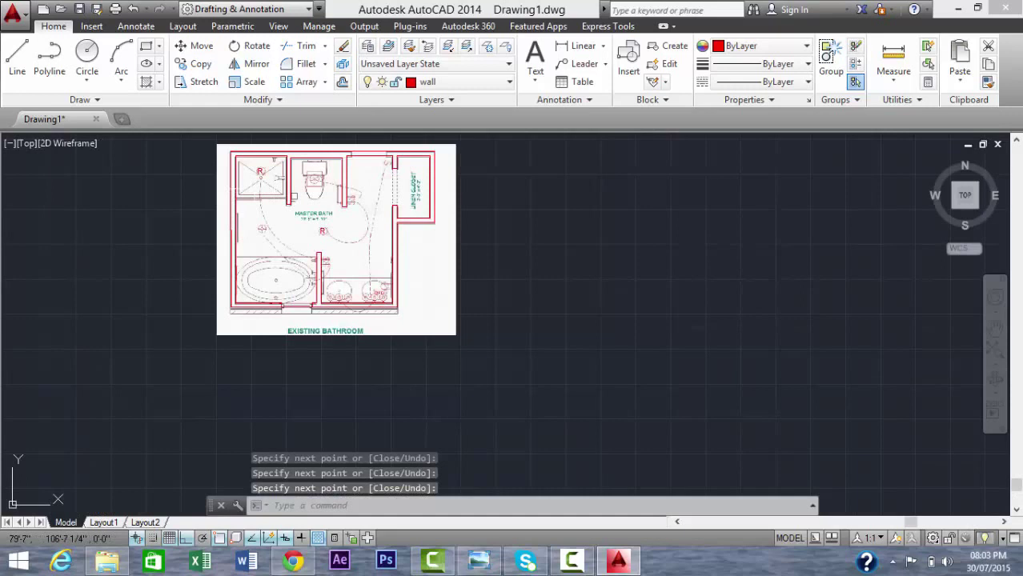